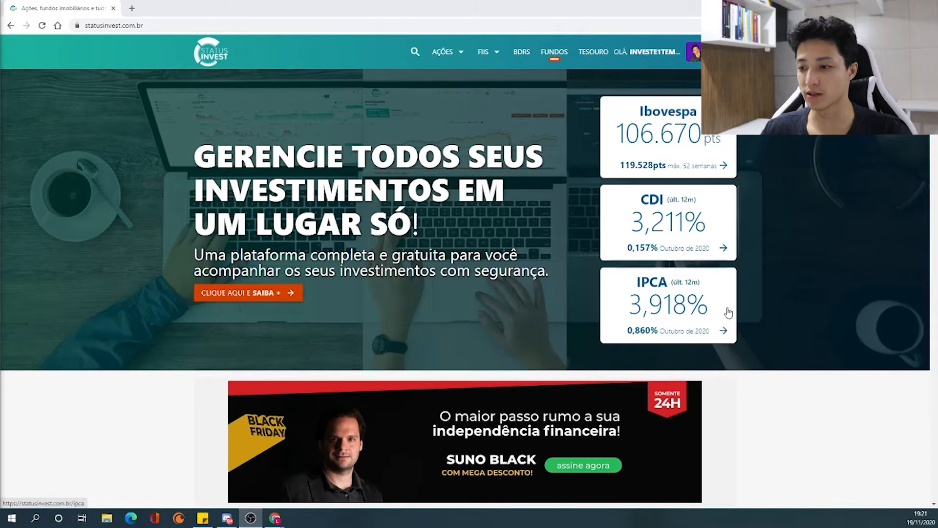
scroll(624, 248, "down", 4)
scroll(538, 230, "down", 6)
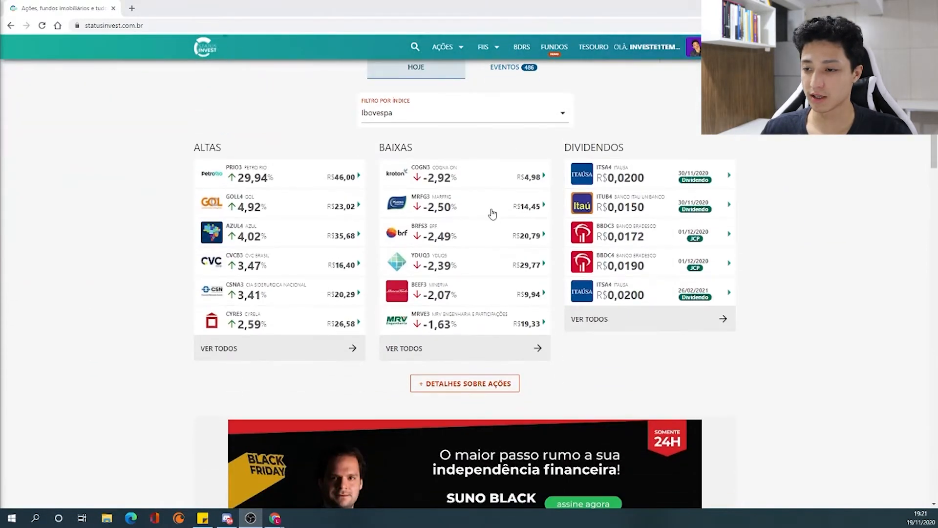
scroll(490, 210, "up", 2)
scroll(485, 199, "down", 5)
scroll(487, 226, "up", 10)
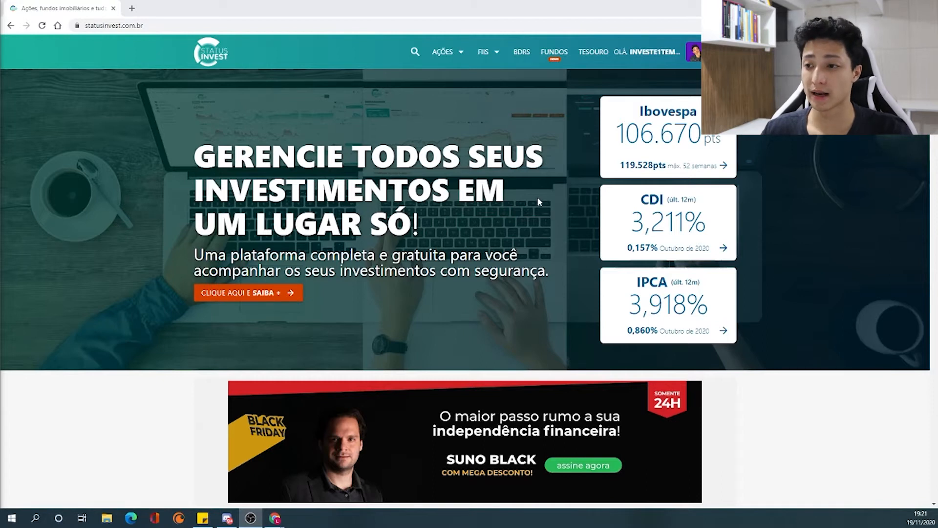
left_click(490, 128)
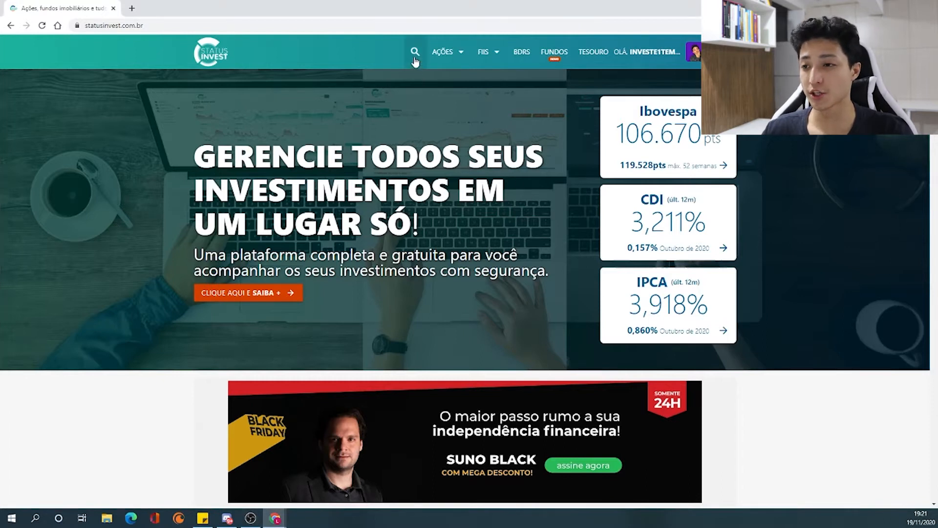
Search the site for "itub3" and for "itaú", and open the ITUB3 Banco Itaú Unibanco stock page.
left_click(415, 52)
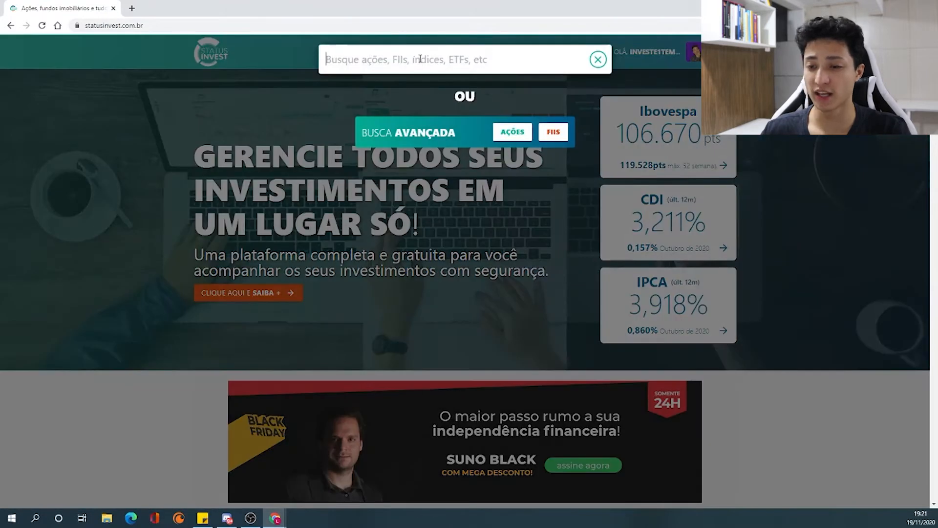
type("itub3")
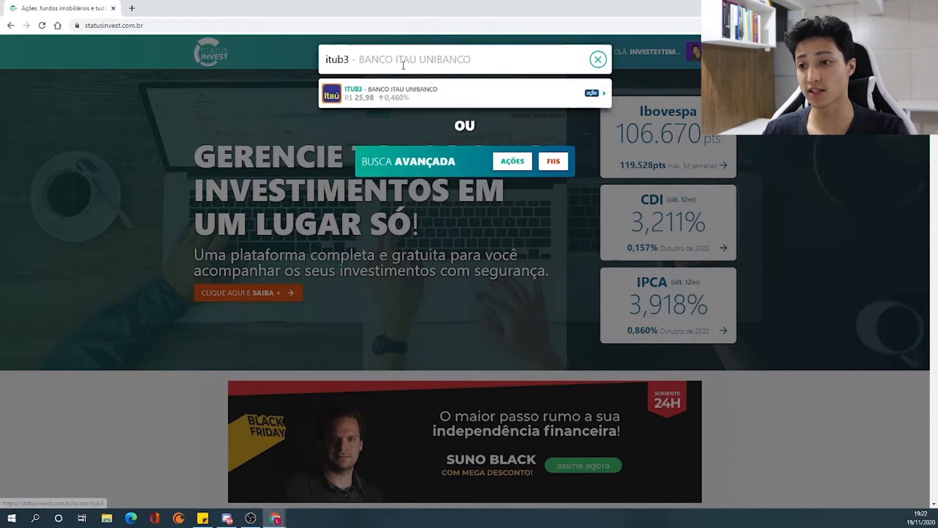
key("ctrl+a")
type("itaú")
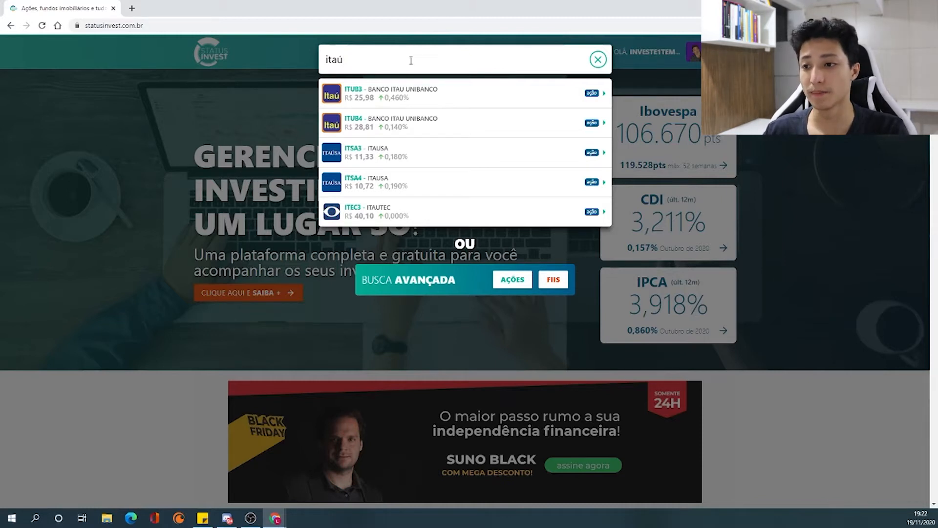
left_click(404, 100)
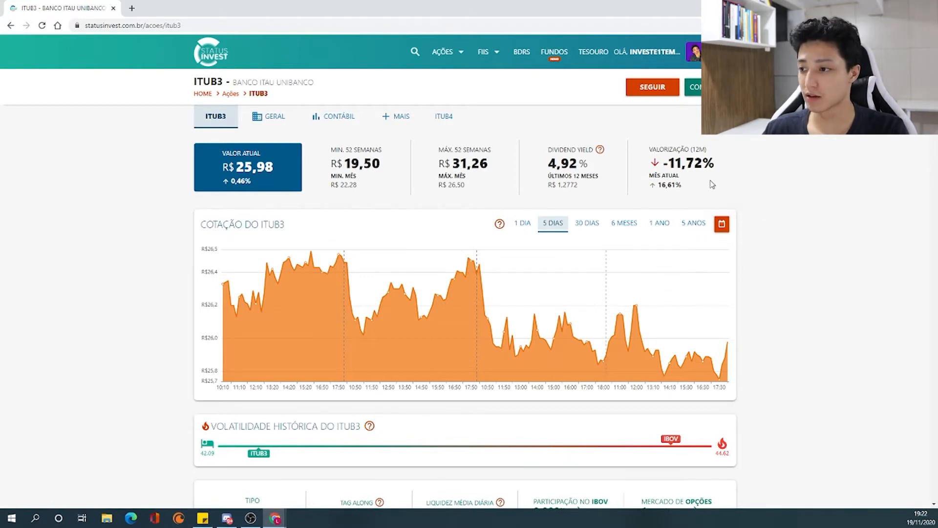
Switch the ITUB3 price chart through 30 days, 6 months and 1 year to the 5-year period.
scroll(499, 225, "down", 1)
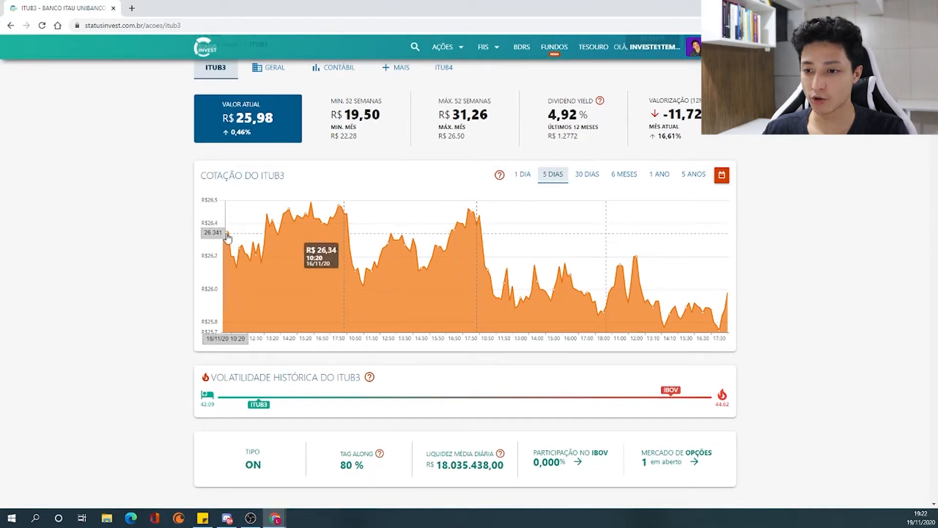
left_click(601, 179)
left_click(626, 177)
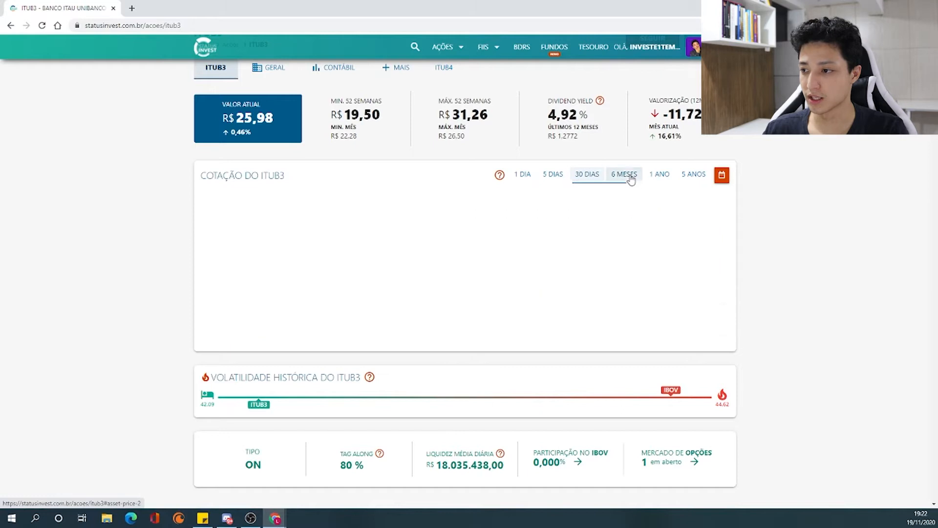
left_click(660, 180)
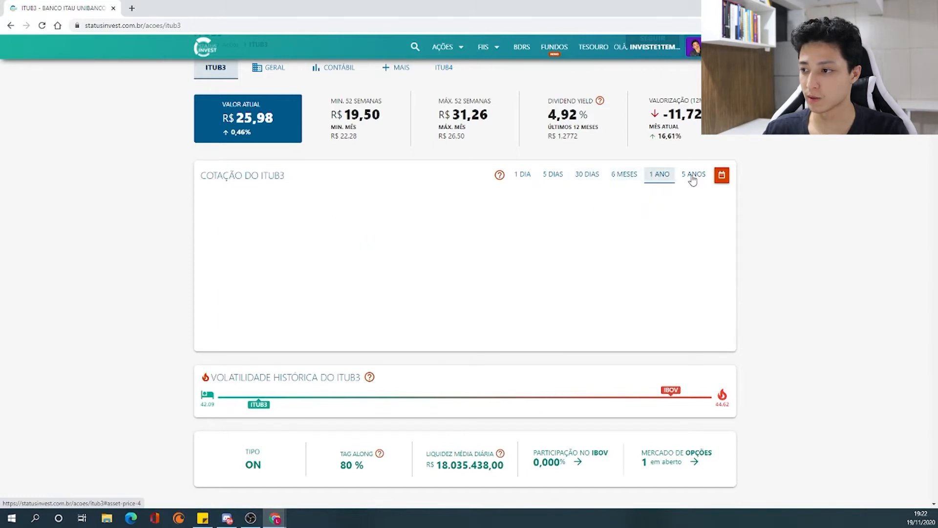
left_click(695, 181)
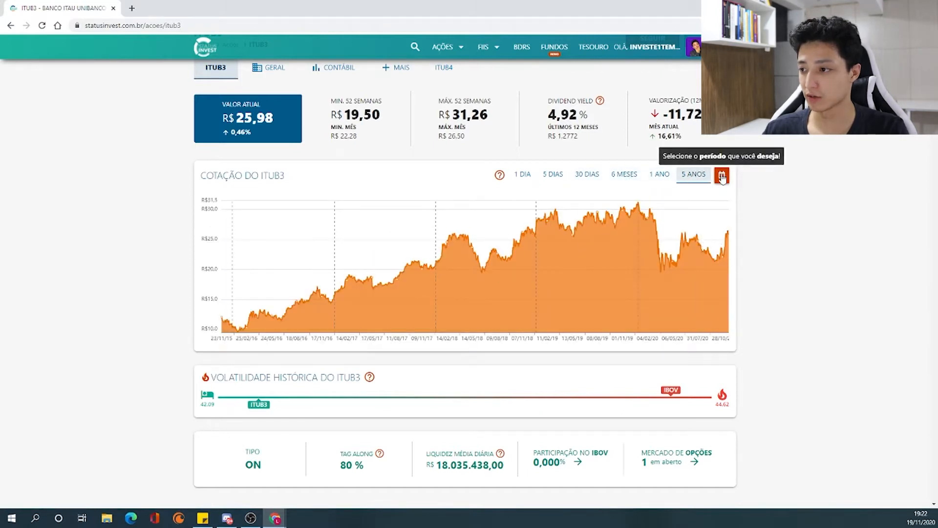
Examine ITUB3's historical volatility, tag along and liquidity, and its valuation, debt, efficiency, profitability and growth indicators.
scroll(543, 220, "down", 3)
scroll(540, 215, "down", 1)
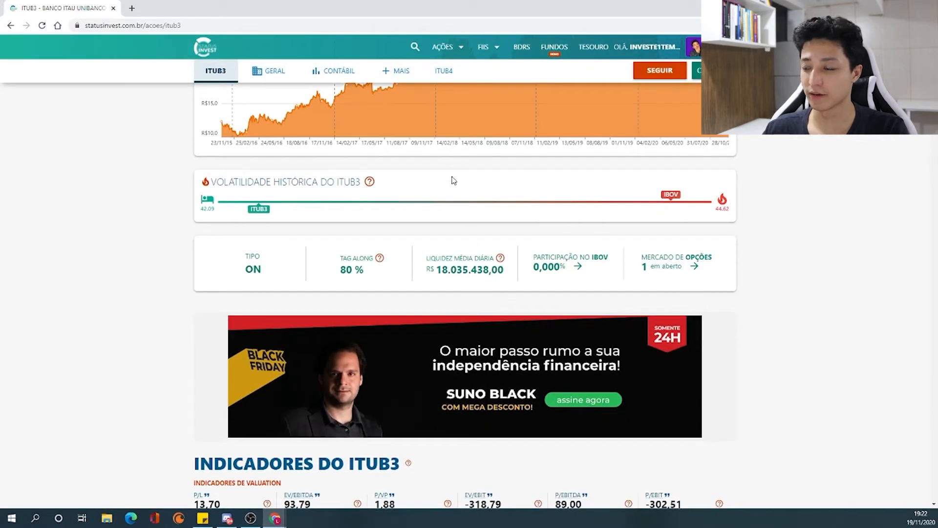
scroll(661, 198, "down", 1)
scroll(660, 198, "down", 2)
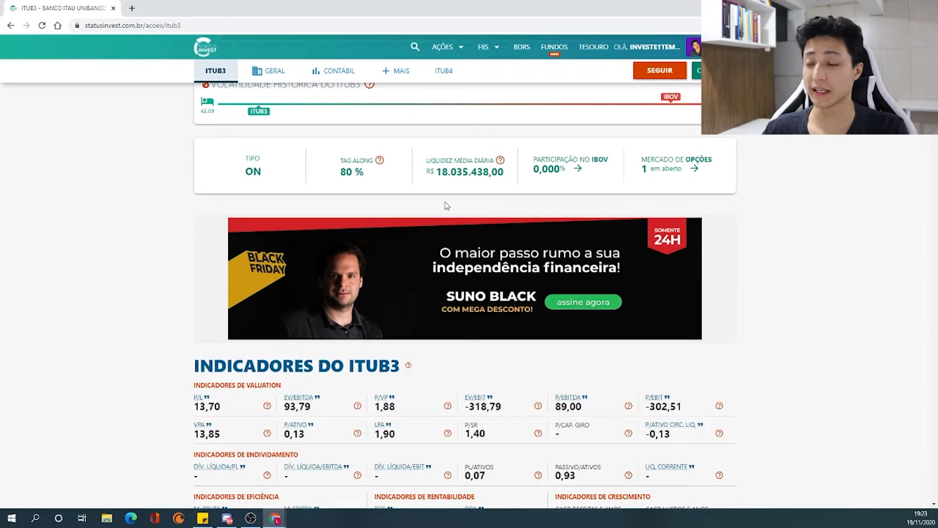
scroll(540, 244, "down", 3)
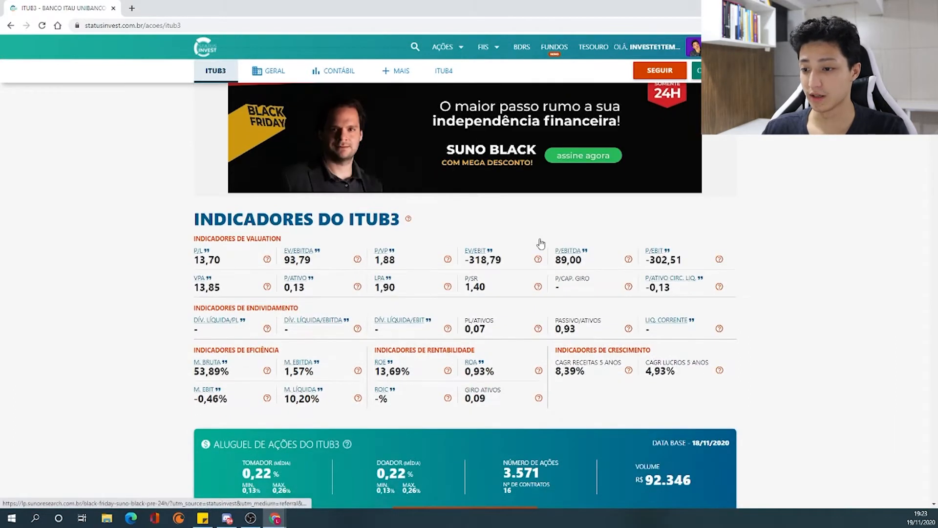
scroll(806, 406, "down", 2)
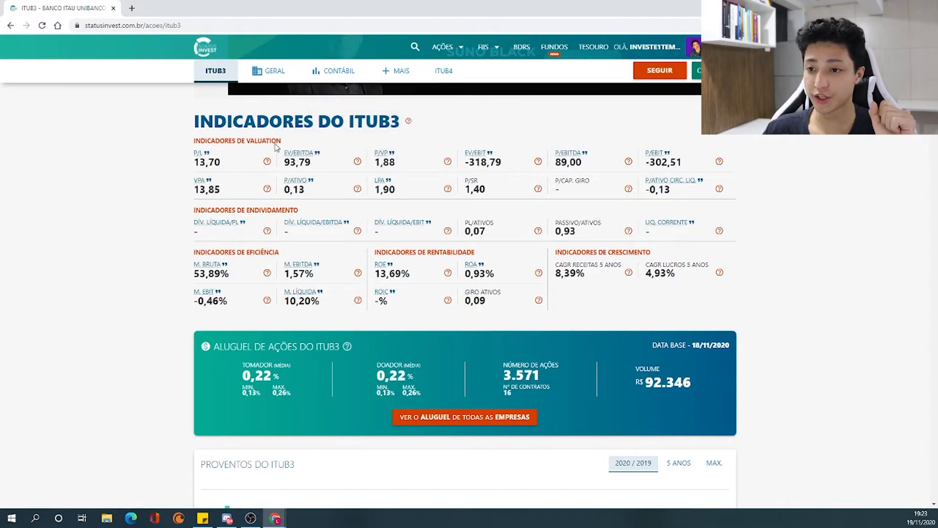
mouse_move(254, 166)
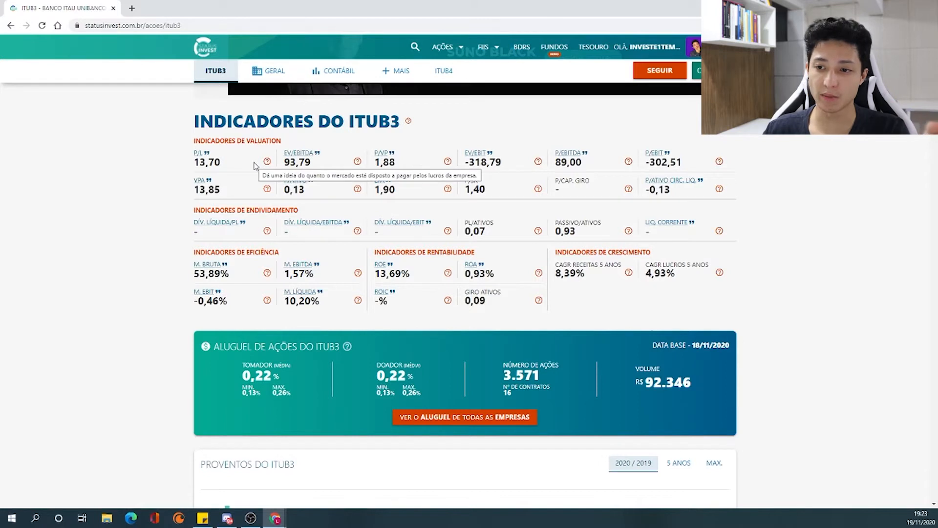
mouse_move(424, 189)
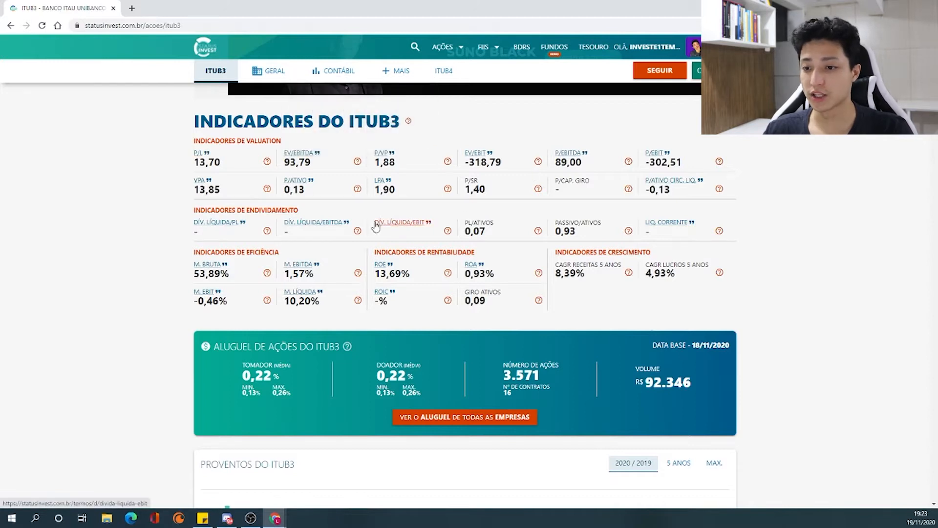
scroll(375, 228, "down", 1)
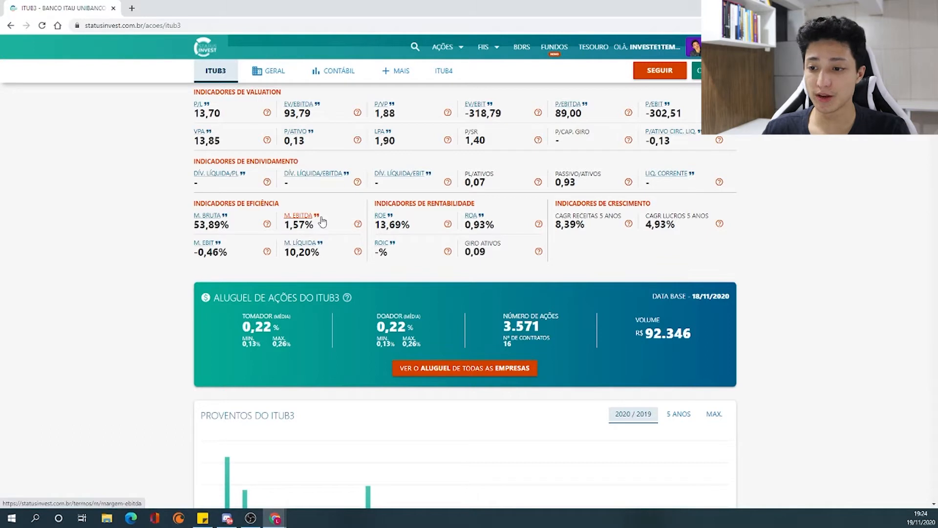
mouse_move(317, 254)
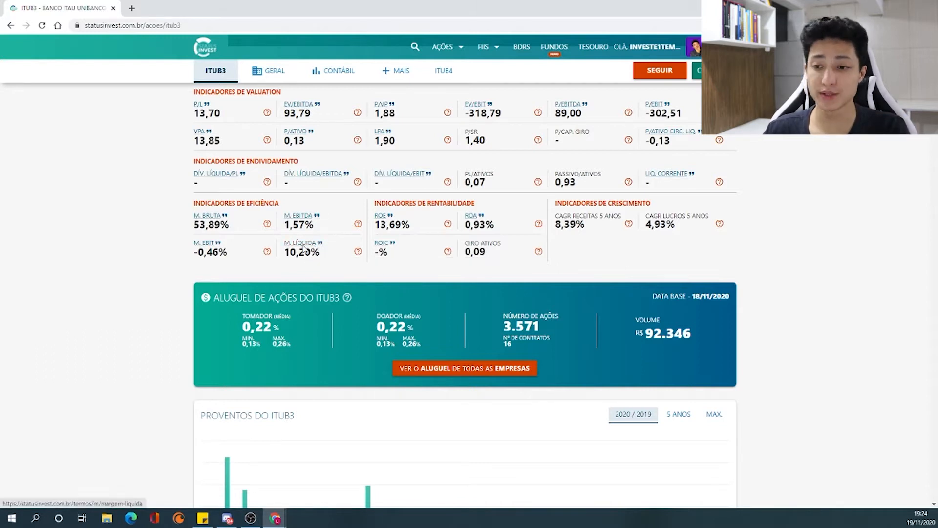
mouse_move(447, 249)
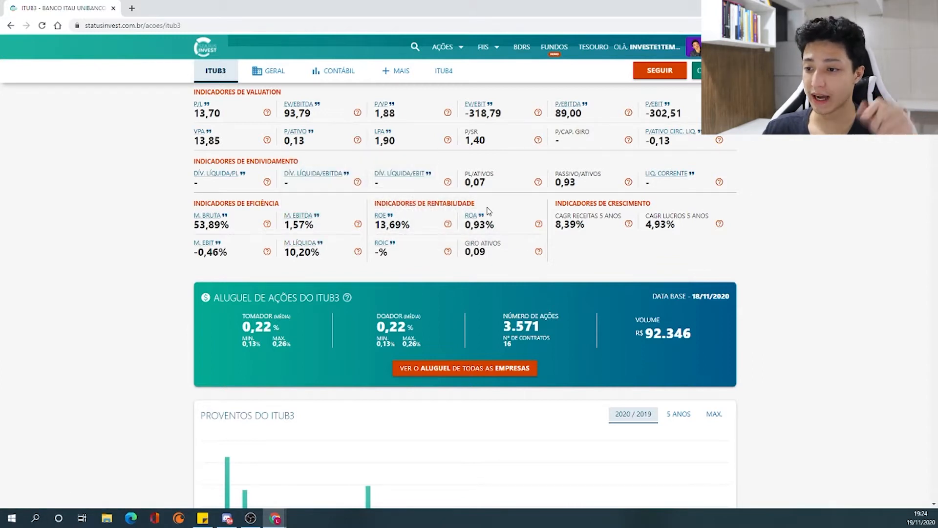
mouse_move(411, 259)
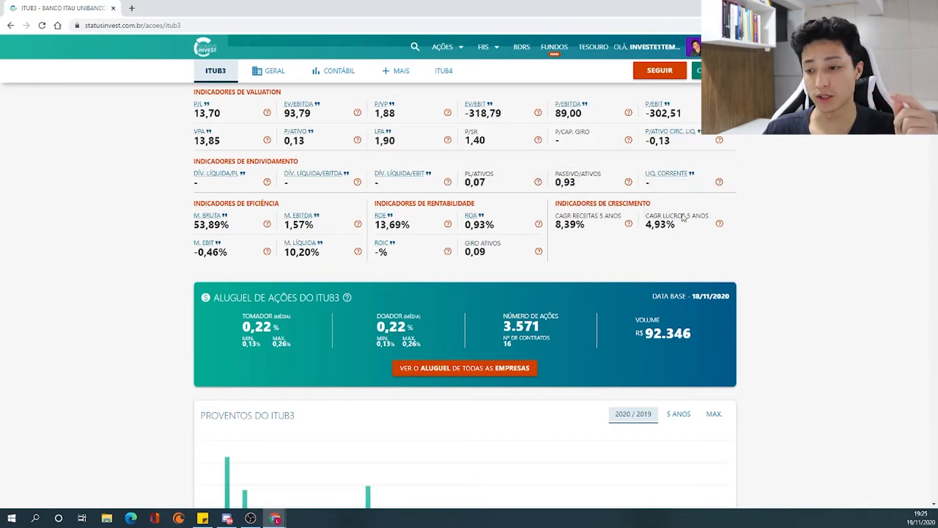
Review ITUB3's share rental data, dividend history, bonus and split records, the company's general data and its shareholder table.
scroll(546, 256, "down", 2)
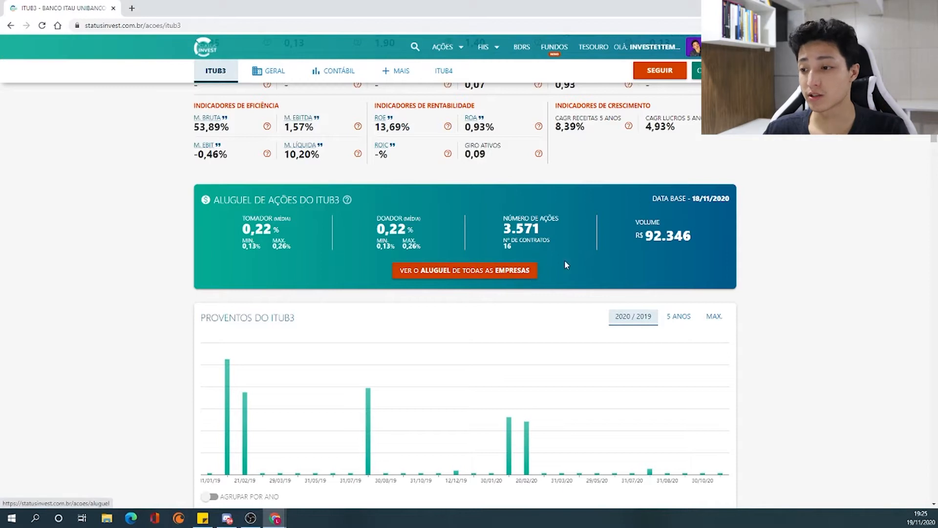
scroll(409, 234, "down", 4)
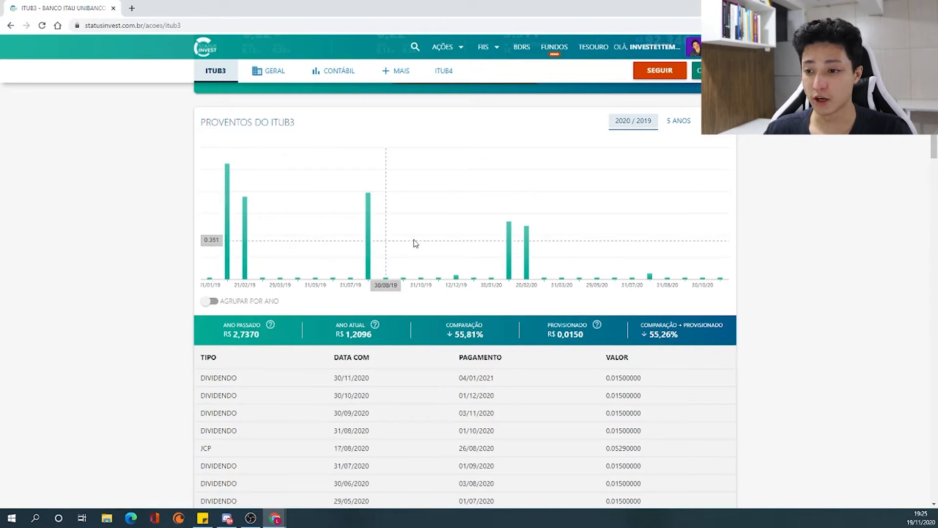
scroll(691, 254, "down", 2)
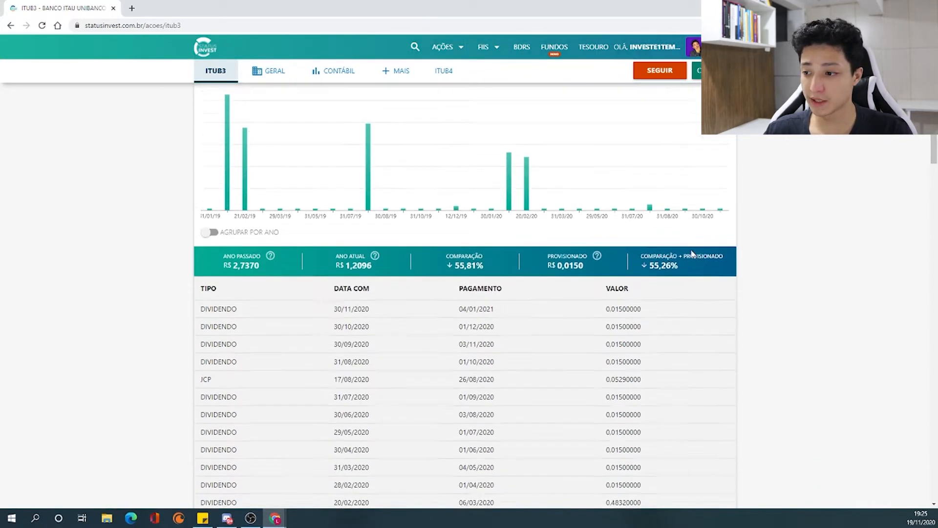
scroll(692, 253, "down", 2)
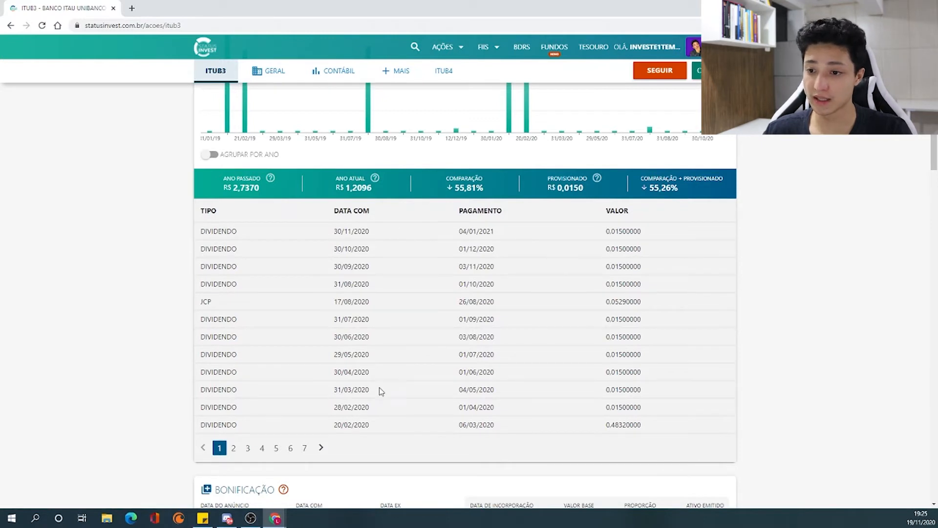
scroll(402, 315, "down", 5)
scroll(404, 297, "down", 1)
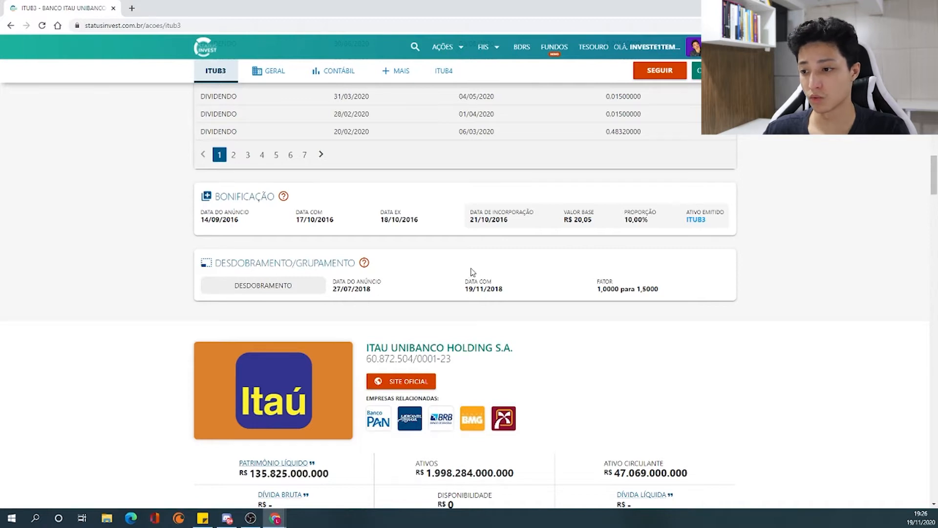
scroll(478, 274, "down", 3)
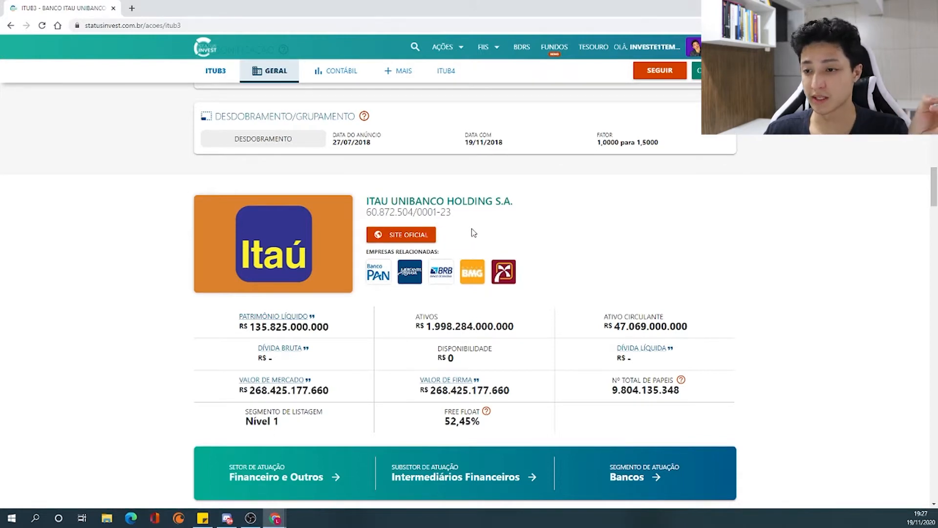
scroll(529, 227, "down", 6)
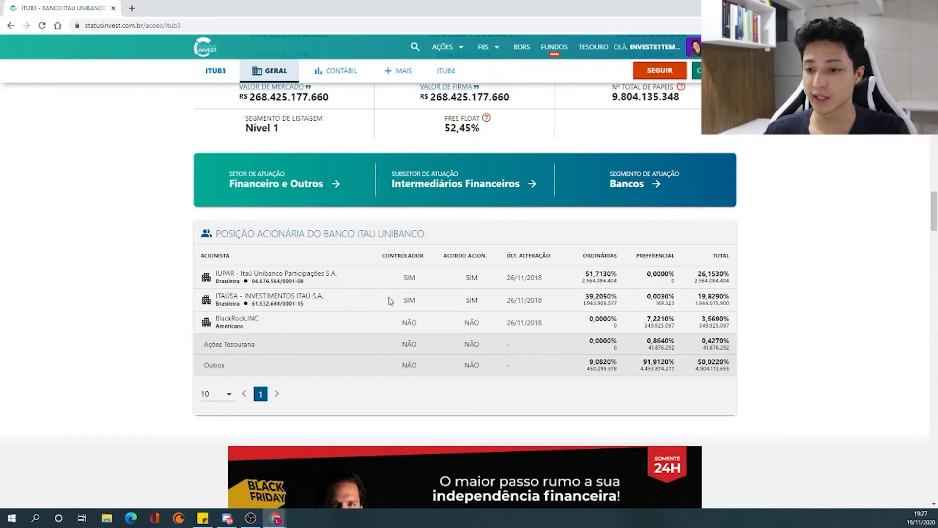
scroll(390, 301, "down", 1)
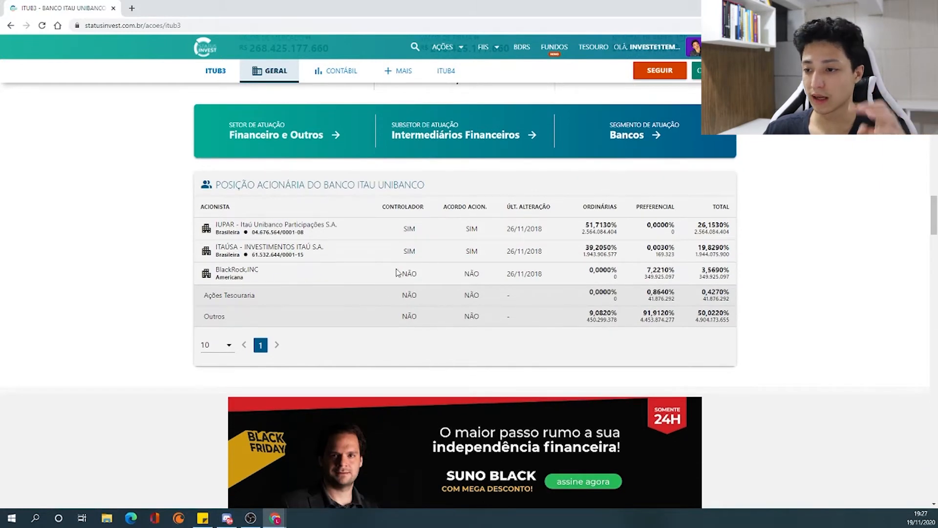
scroll(510, 250, "down", 1)
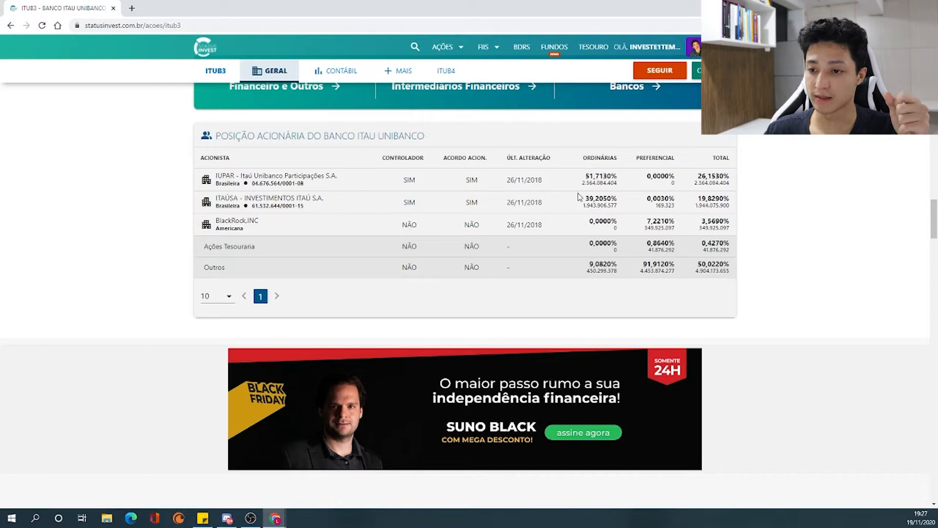
Set the net revenue chart in Banco Itaú Unibanco's DRE section to 10 years with quarterly figures.
scroll(566, 201, "down", 7)
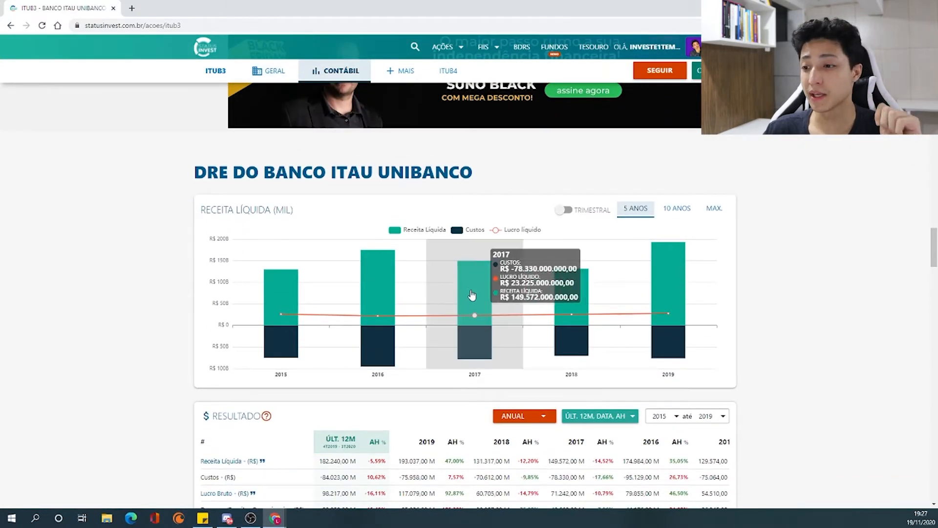
mouse_move(491, 302)
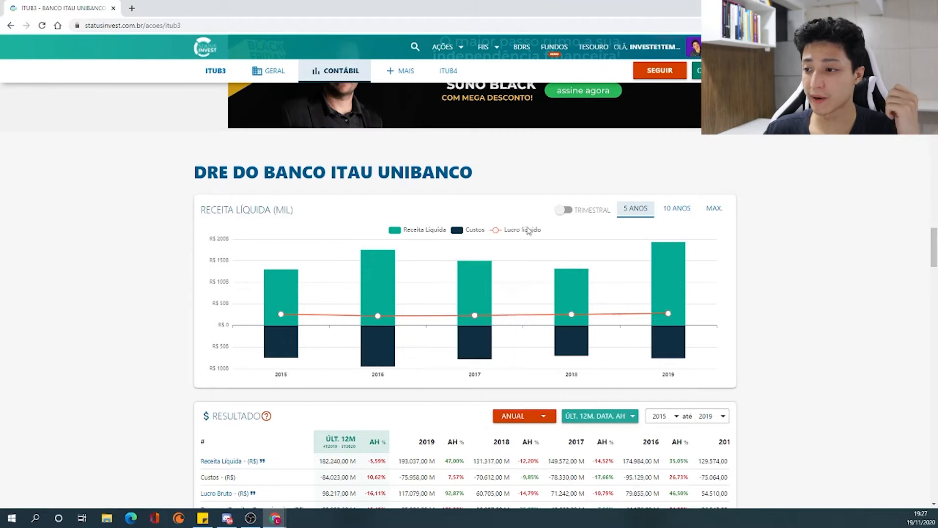
left_click(677, 209)
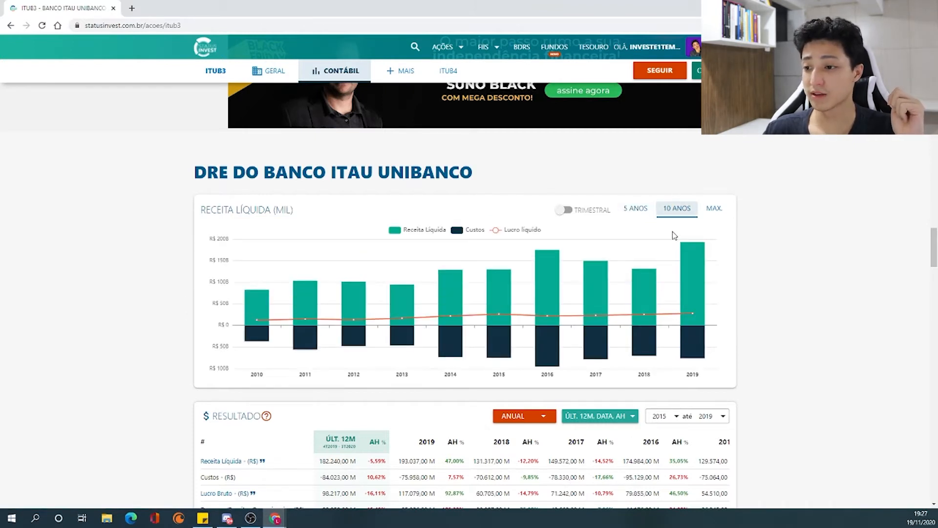
left_click(572, 217)
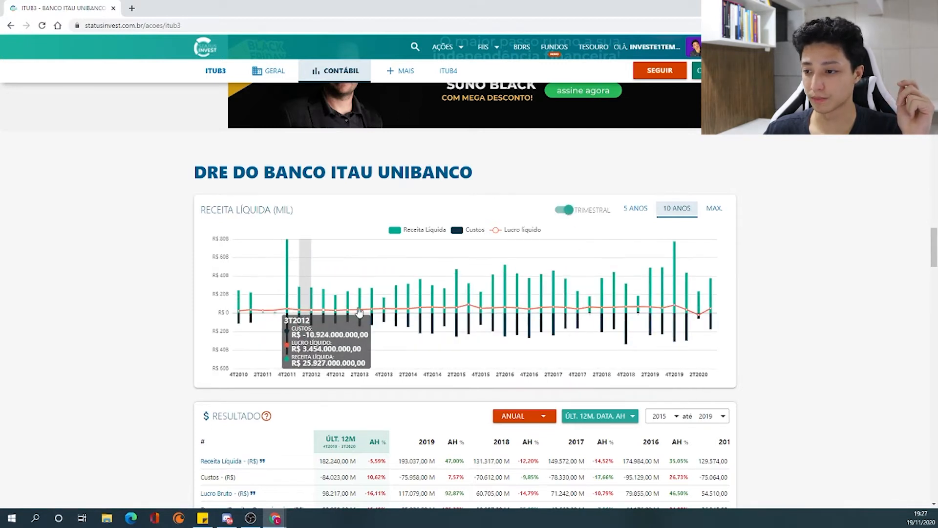
scroll(359, 311, "down", 1)
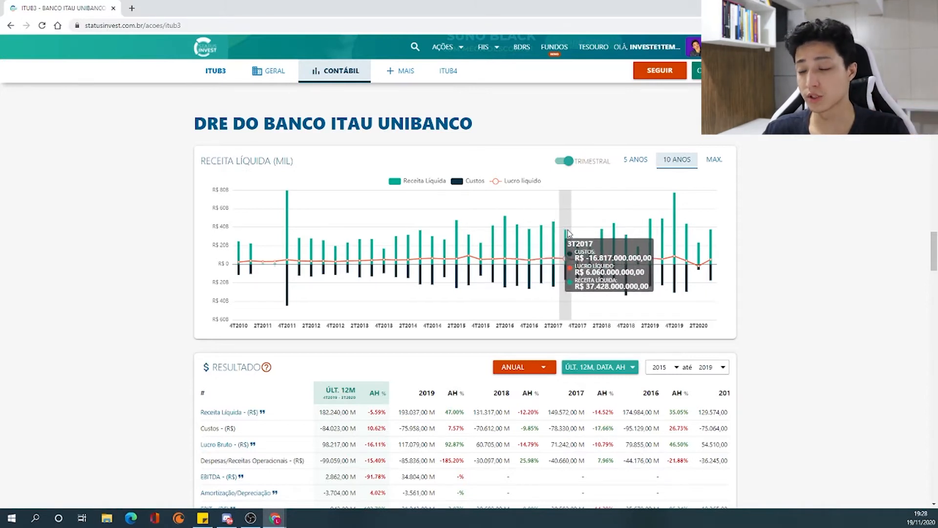
Examine Banco Itaú Unibanco's annual results table, cash flow, margins chart, assets and liabilities chart and balance sheet.
scroll(422, 293, "down", 2)
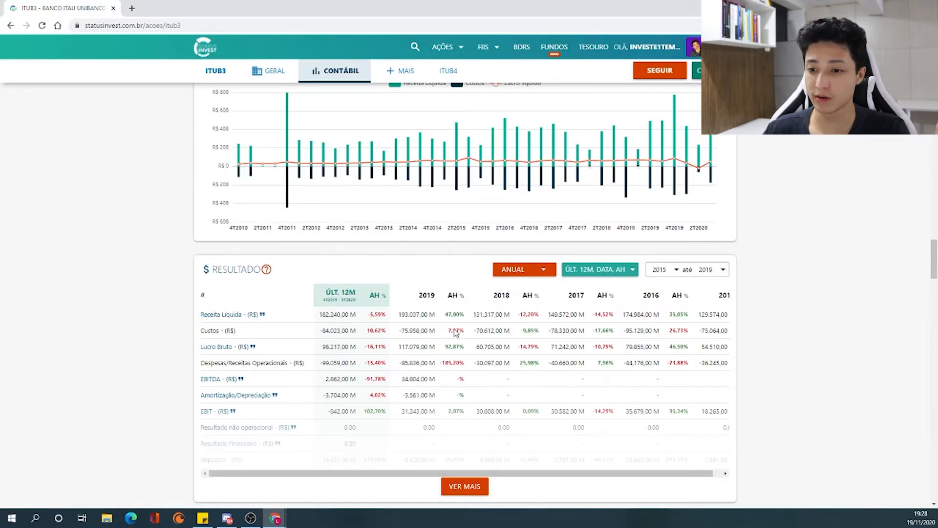
scroll(464, 337, "down", 3)
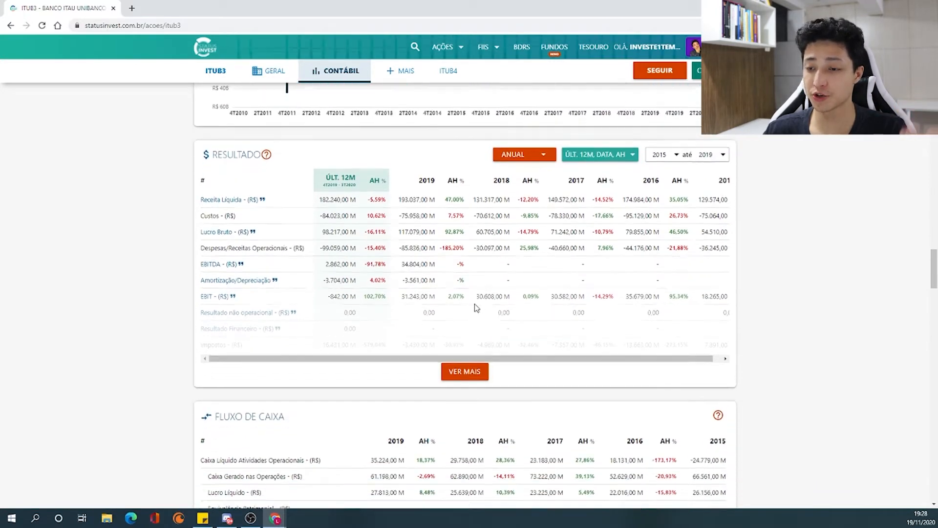
mouse_move(266, 124)
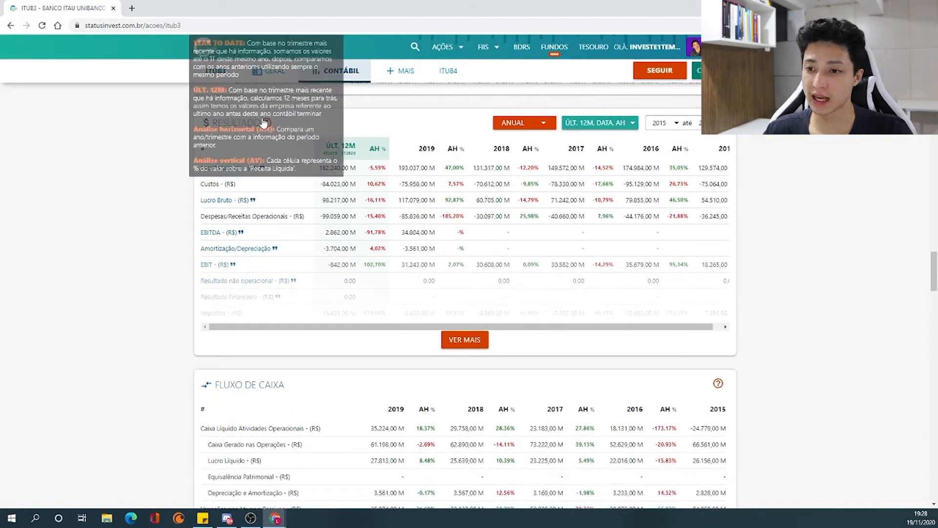
scroll(477, 194, "down", 2)
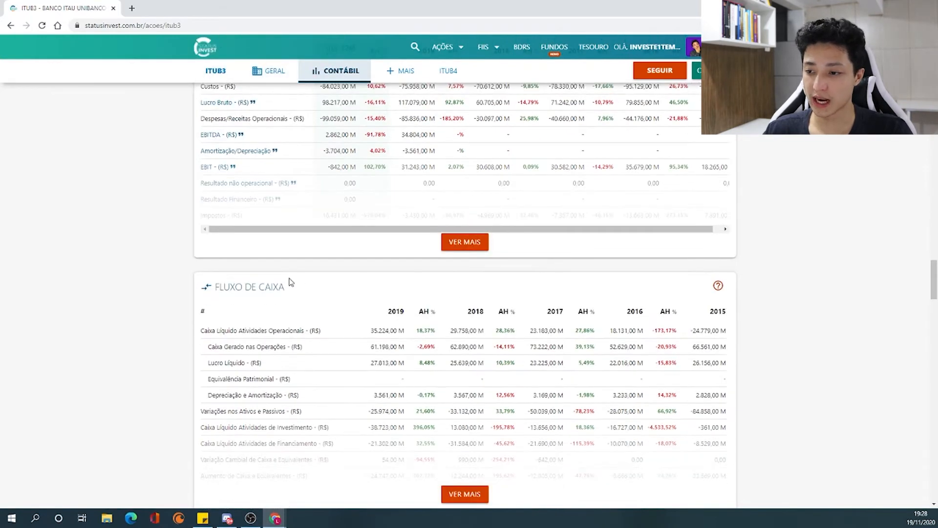
scroll(359, 281, "down", 1)
scroll(569, 282, "down", 5)
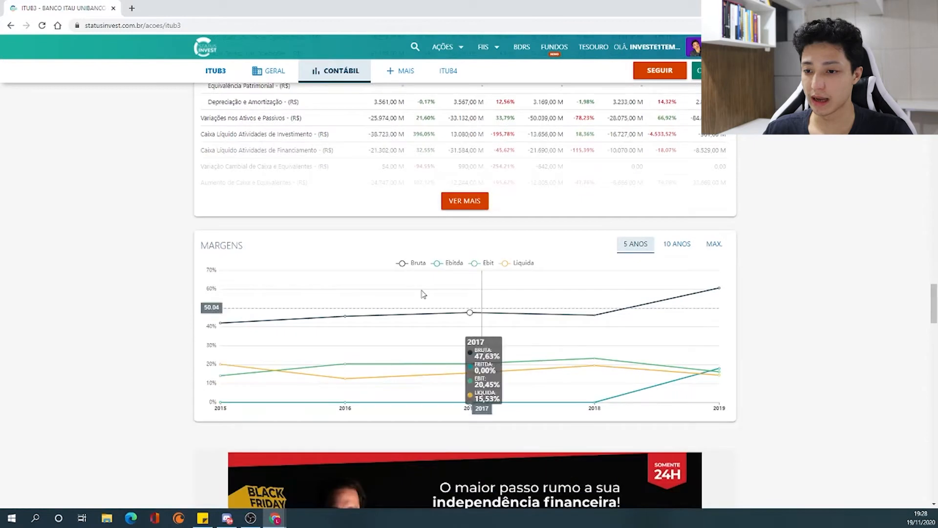
scroll(377, 310, "down", 11)
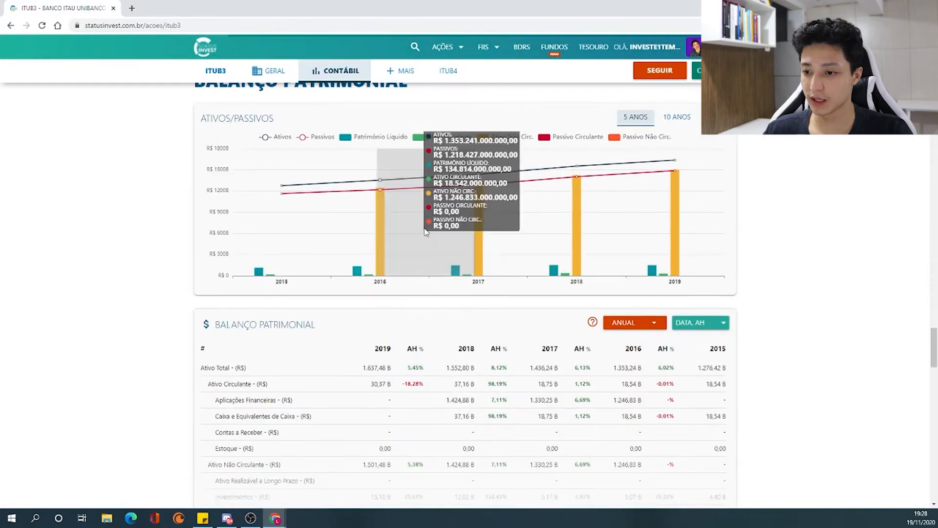
scroll(433, 247, "down", 2)
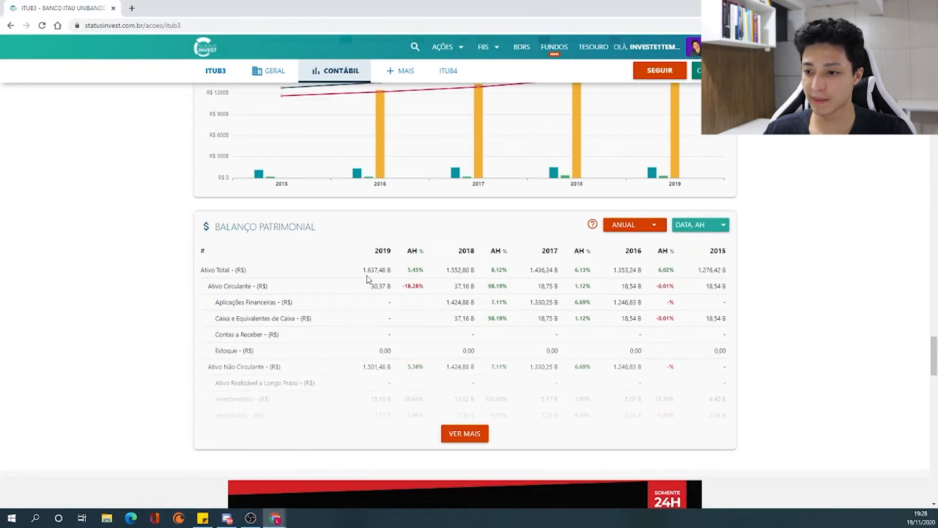
scroll(503, 383, "up", 1)
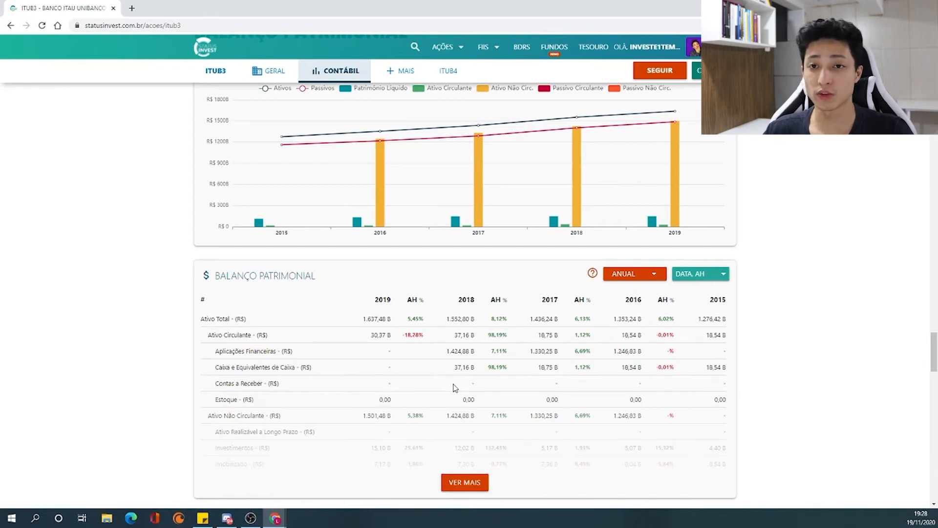
scroll(518, 376, "up", 2)
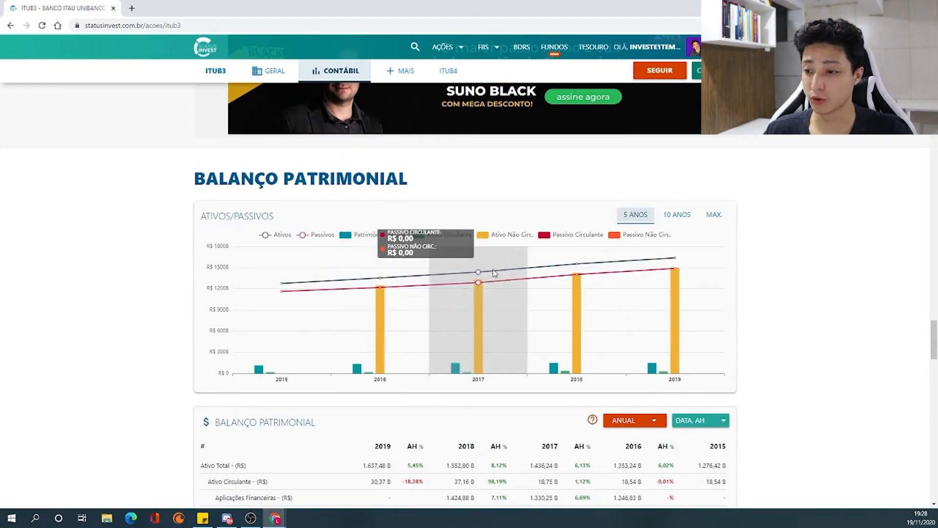
scroll(449, 303, "down", 1)
Review ITUB3's trading volumes, buyback programme, subscription data, index participations, November 2020 events calendar and other tickers.
scroll(448, 303, "down", 10)
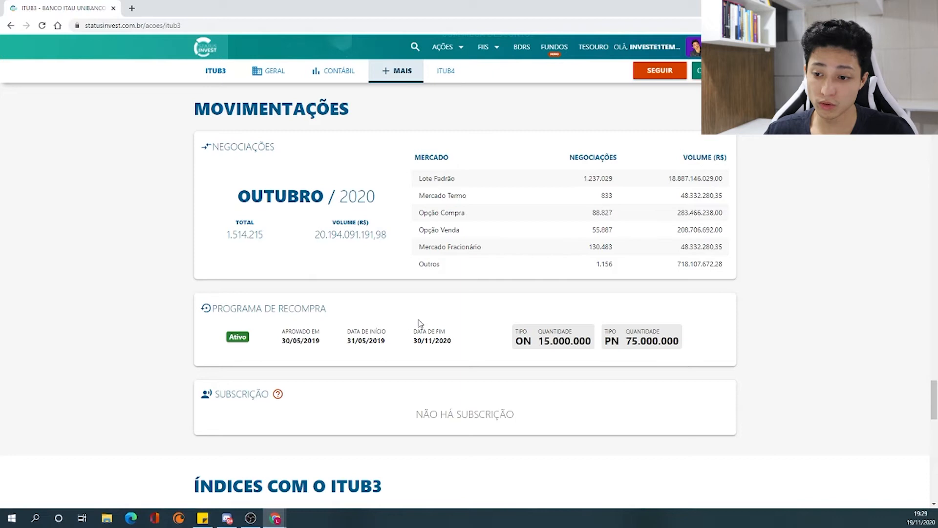
scroll(417, 322, "down", 2)
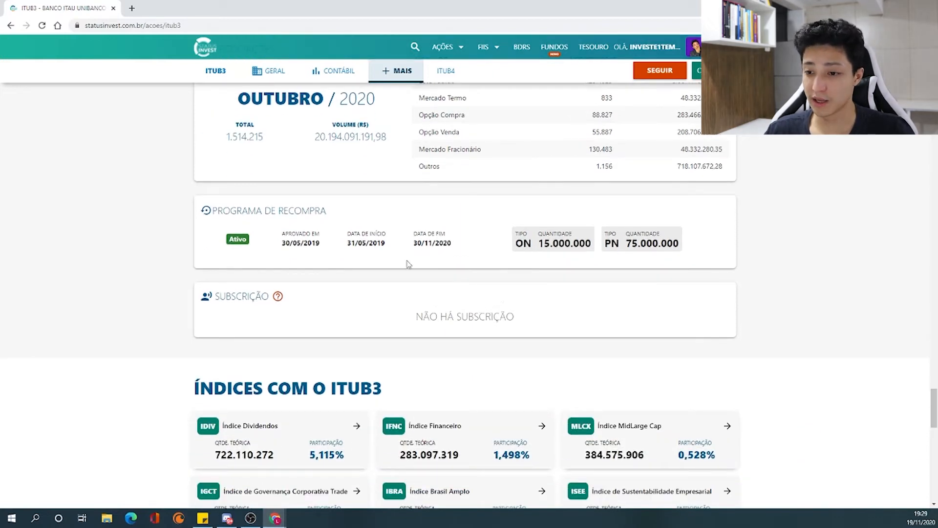
scroll(461, 300, "down", 3)
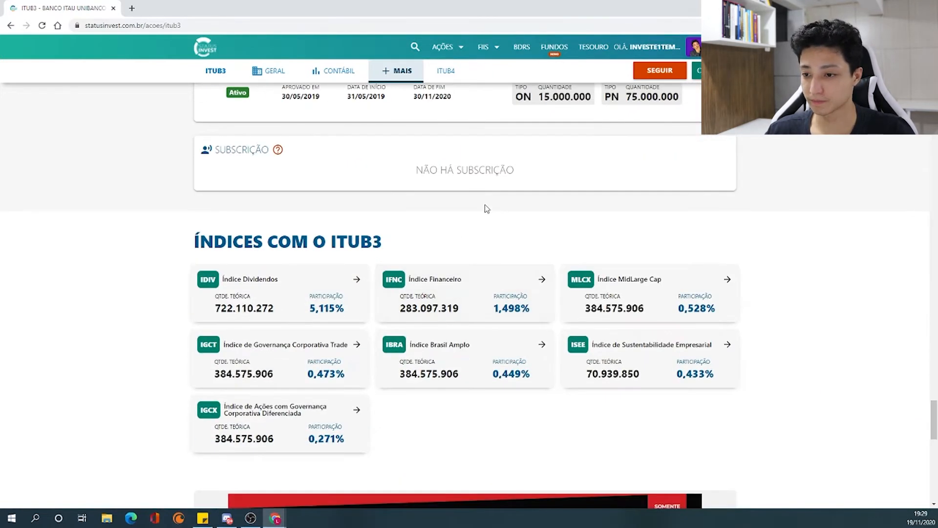
scroll(489, 208, "down", 2)
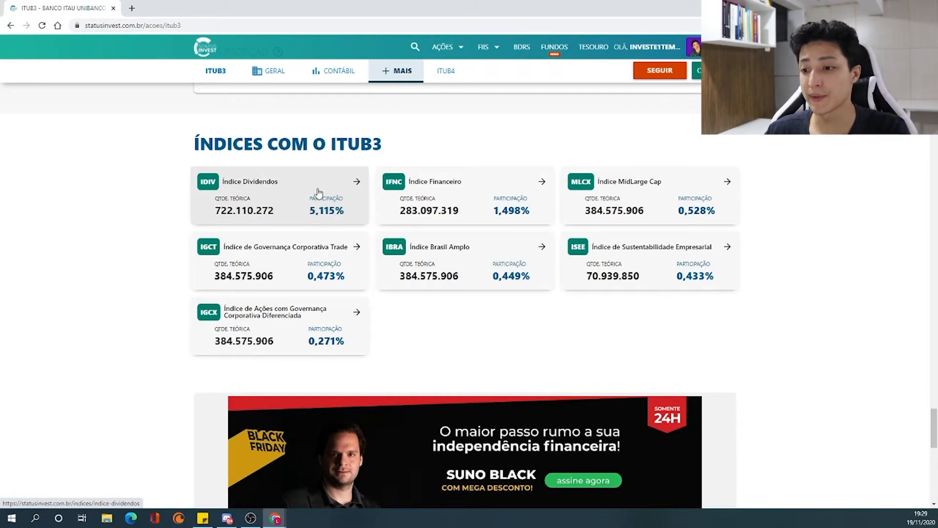
scroll(539, 246, "down", 2)
scroll(540, 246, "down", 8)
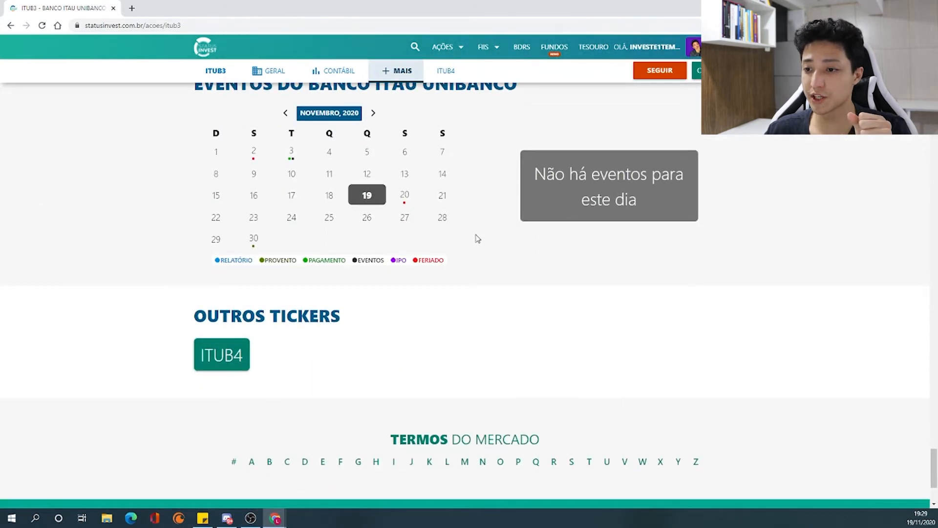
scroll(434, 236, "up", 1)
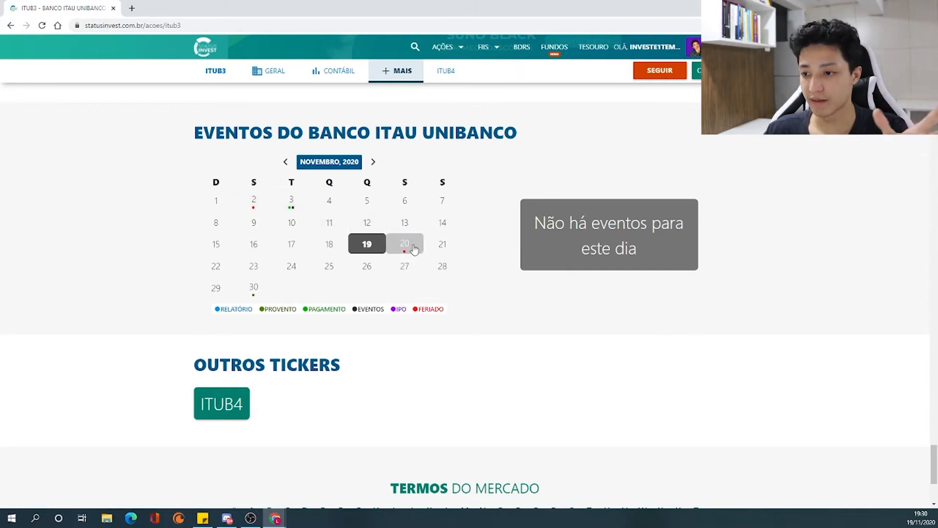
scroll(437, 325, "down", 3)
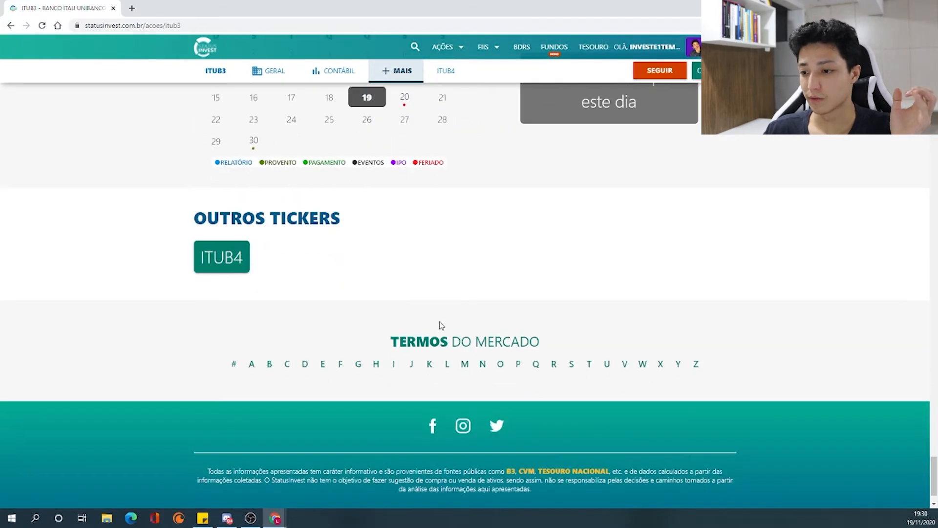
scroll(414, 274, "up", 5)
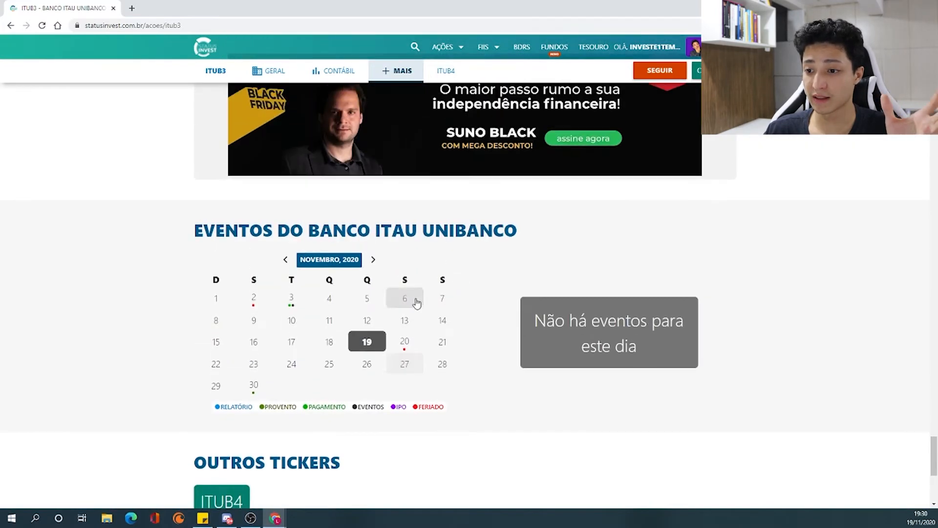
scroll(416, 302, "down", 1)
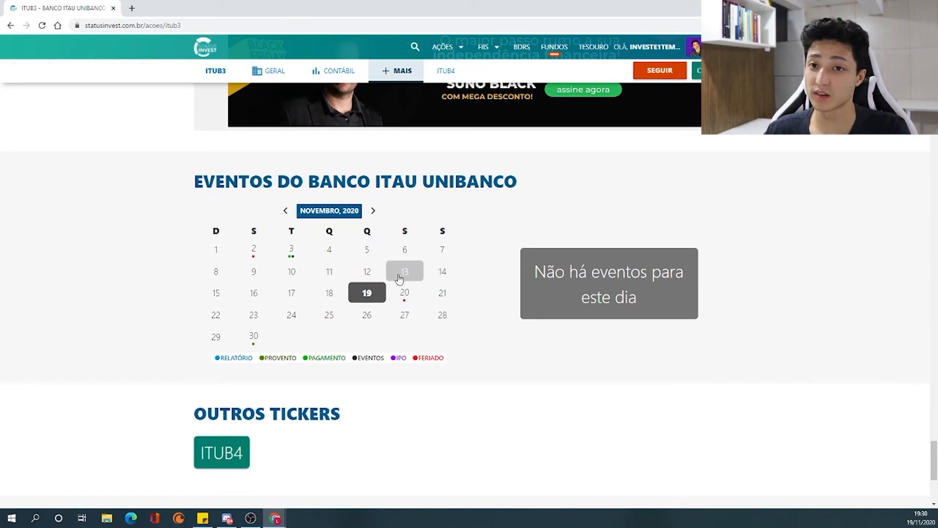
scroll(690, 329, "down", 1)
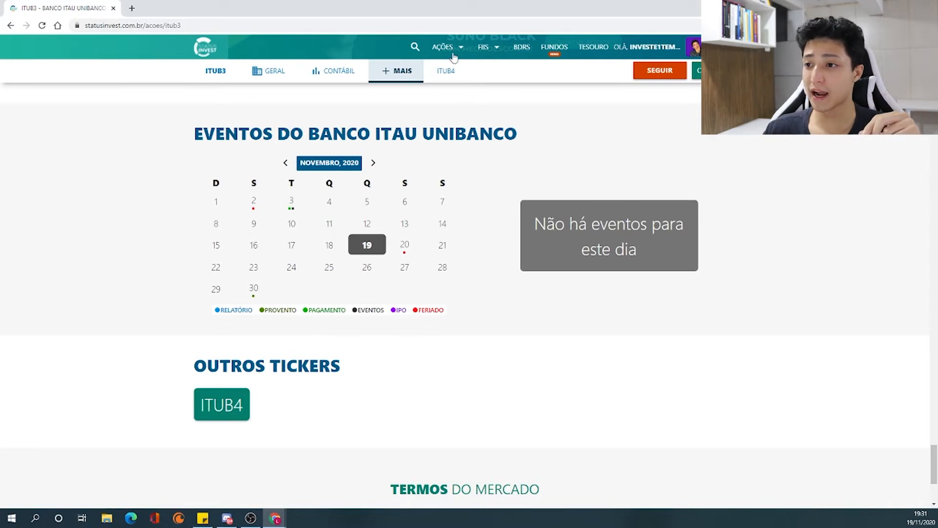
Open the overview page for all listed stocks and look through today's Ibovespa gainers, losers and dividends.
mouse_move(452, 49)
left_click(442, 66)
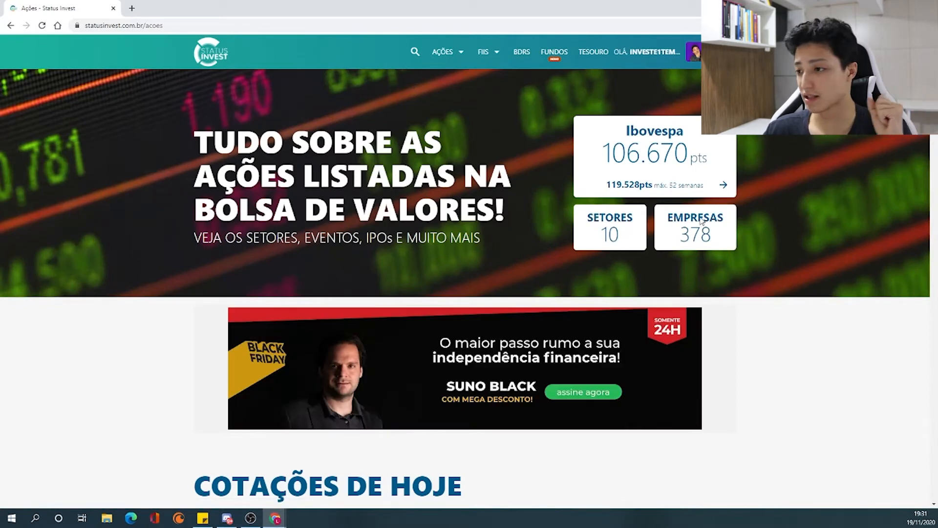
scroll(421, 275, "down", 5)
scroll(427, 281, "down", 3)
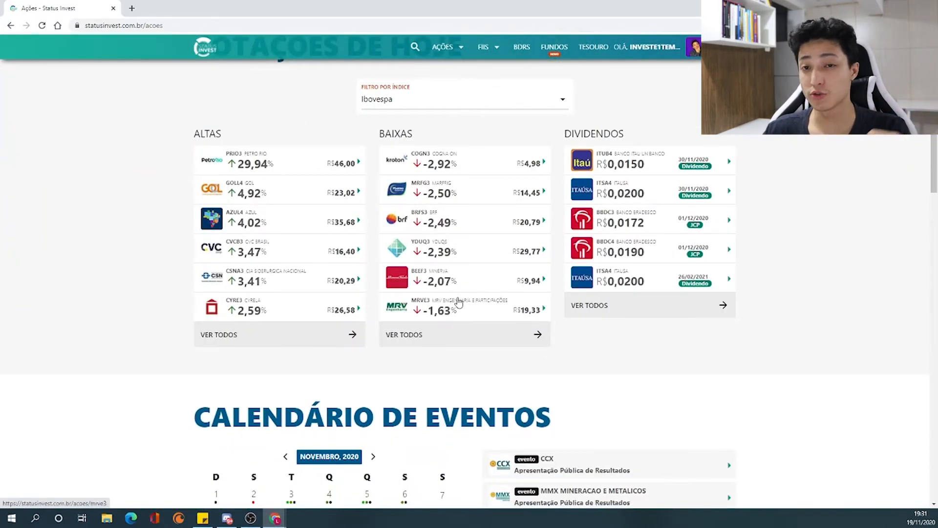
scroll(659, 244, "down", 3)
scroll(656, 268, "down", 3)
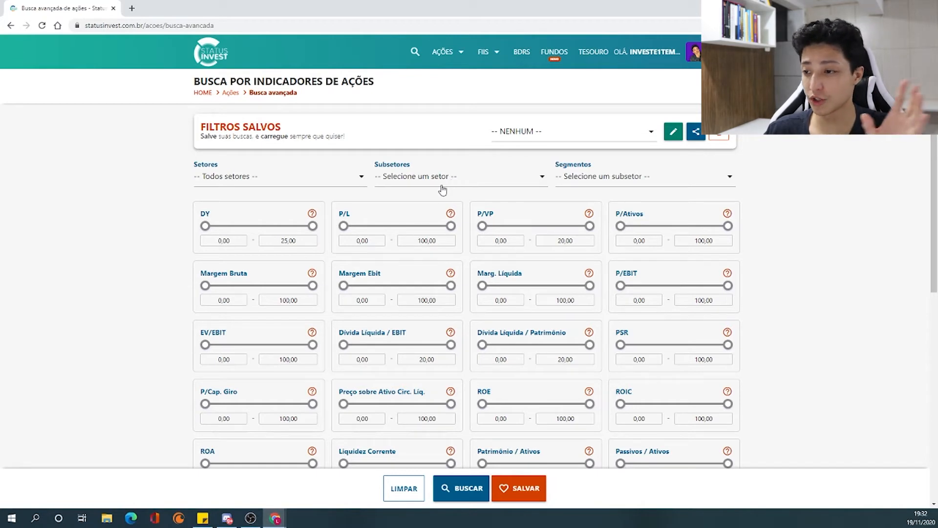
Filter the advanced stock search by sector Financeiro e Outros, subsector Intermediários Financeiros and segment Bancos.
left_click(360, 184)
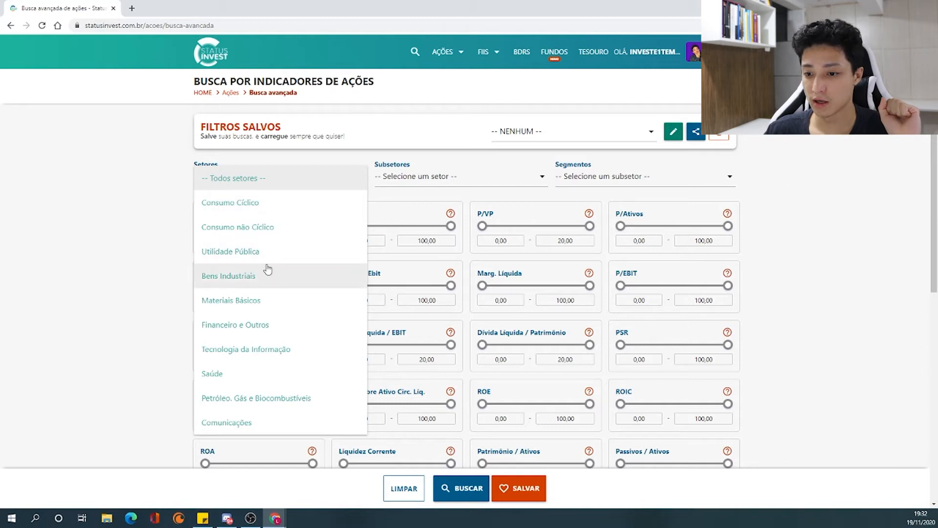
left_click(240, 332)
left_click(477, 182)
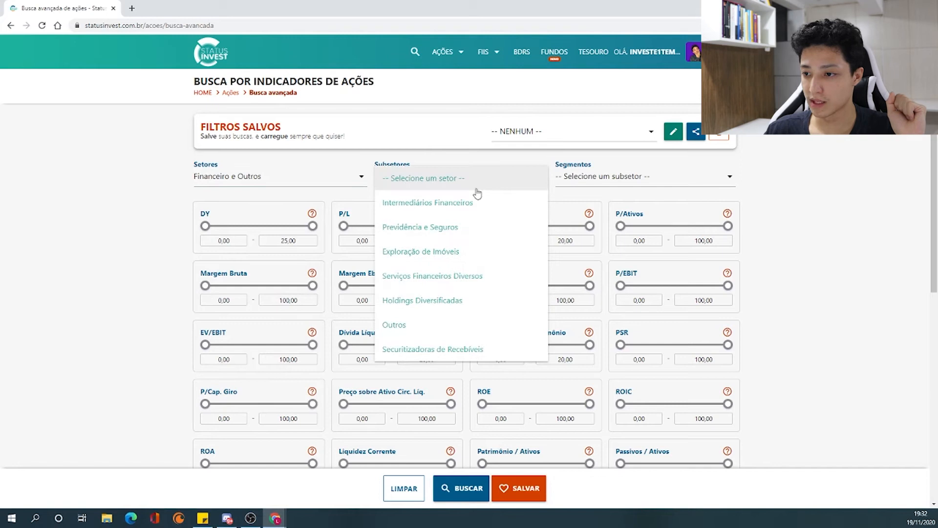
left_click(454, 203)
left_click(607, 191)
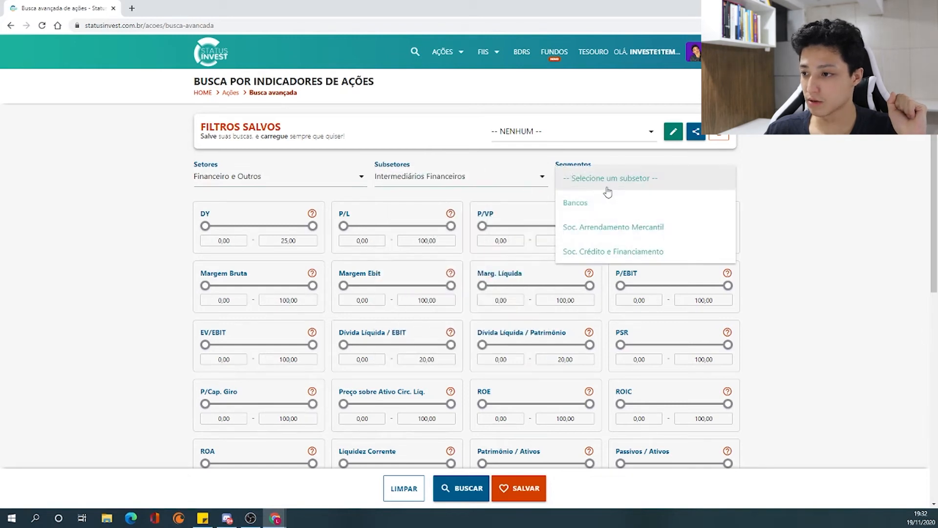
left_click(609, 208)
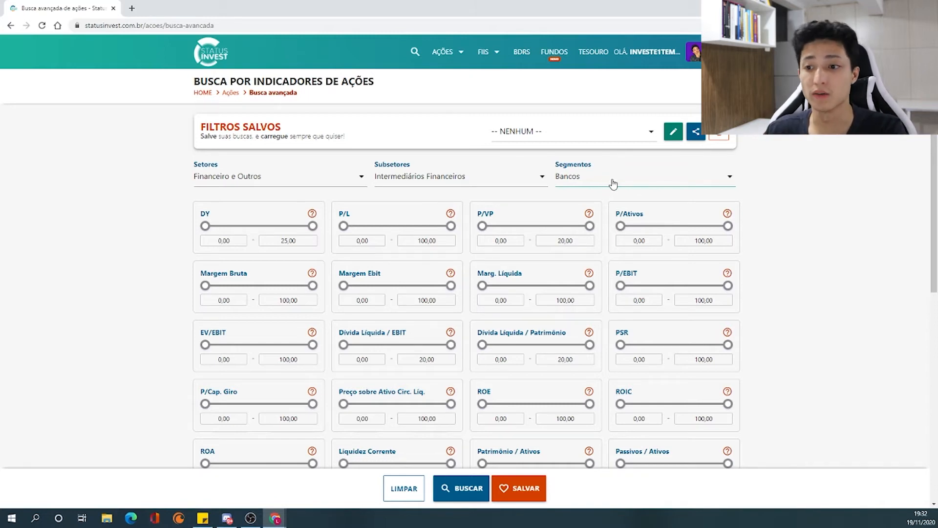
Set the minimum DY to 6,00 and run the stock search.
scroll(641, 227, "down", 2)
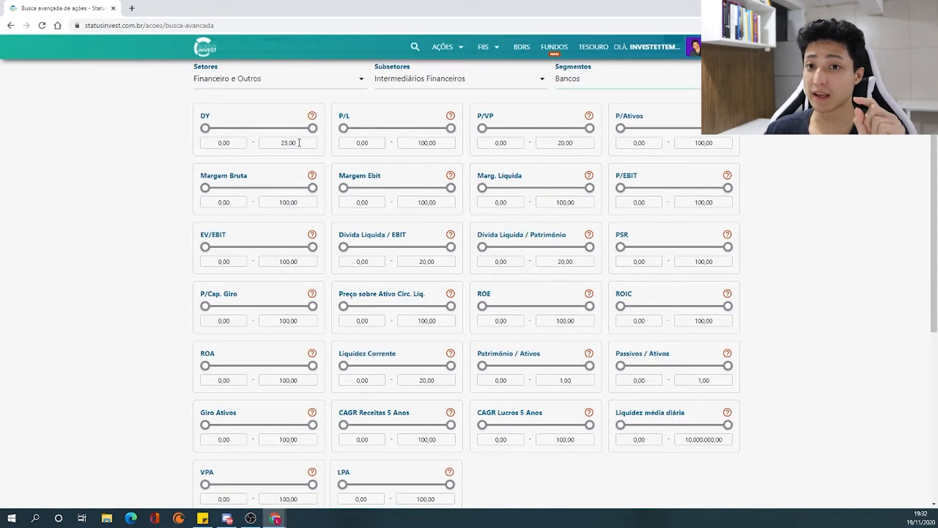
left_click_drag(210, 129, 232, 129)
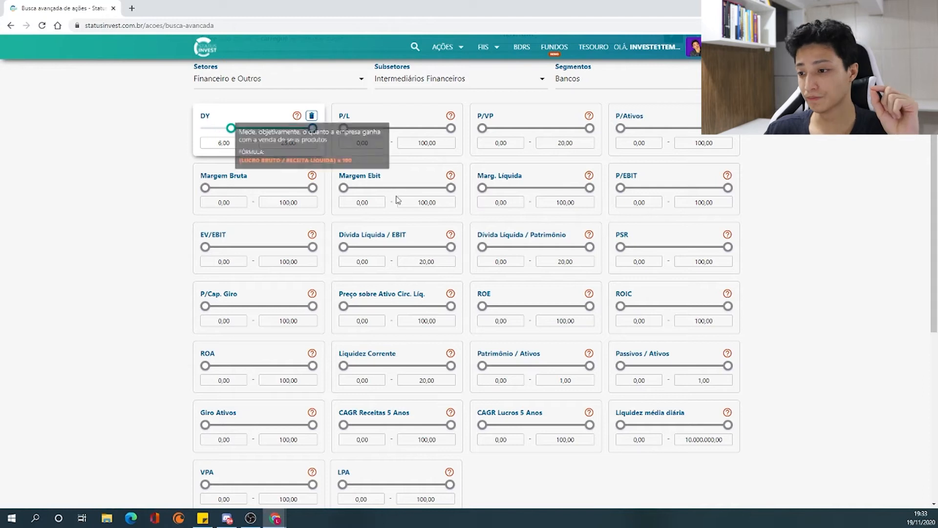
scroll(429, 207, "down", 5)
left_click(468, 293)
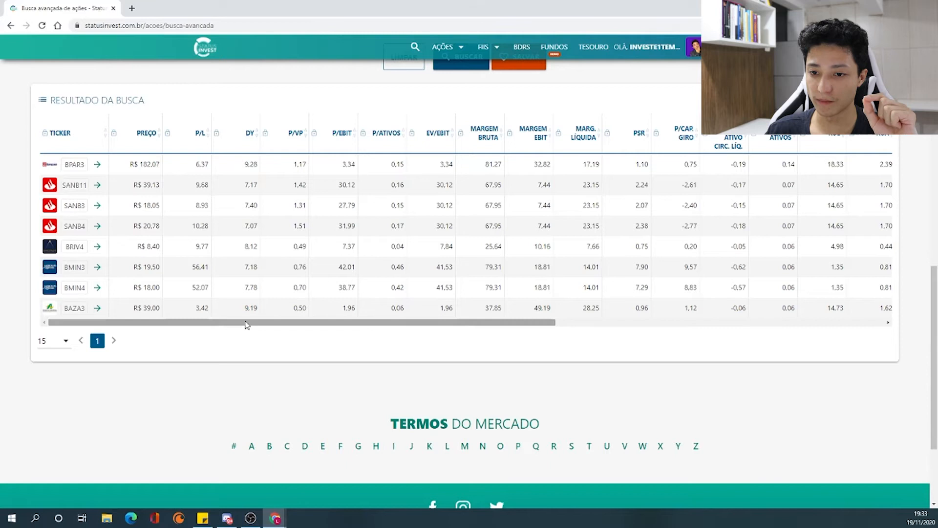
Open the overview page for real estate funds (FIIs) and review today's IFIX quotes, dividends and the events calendar.
scroll(452, 205, "up", 4)
scroll(451, 206, "up", 6)
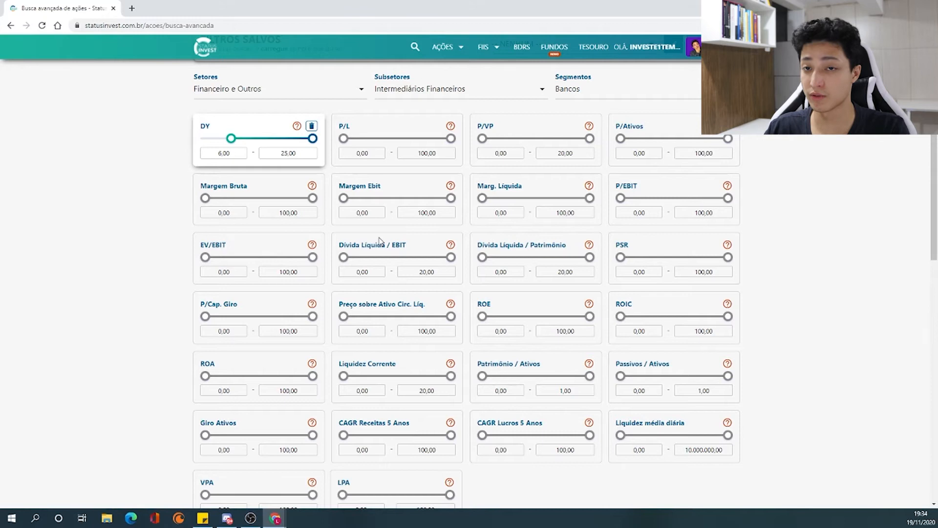
scroll(380, 240, "up", 2)
mouse_move(489, 54)
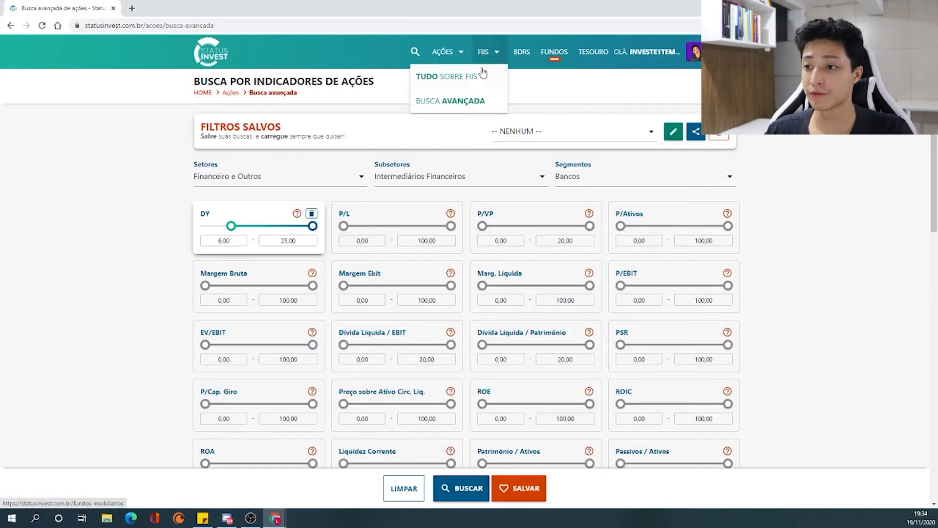
left_click(467, 78)
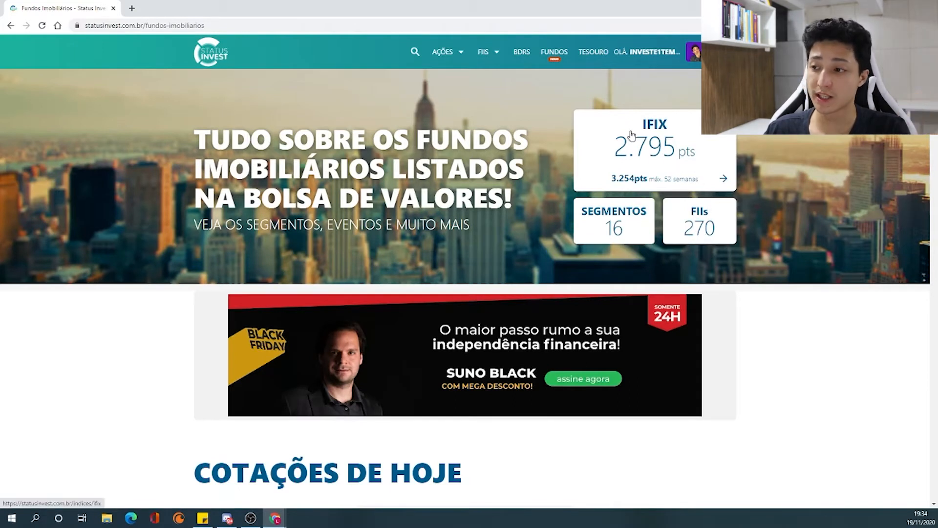
scroll(653, 158, "down", 7)
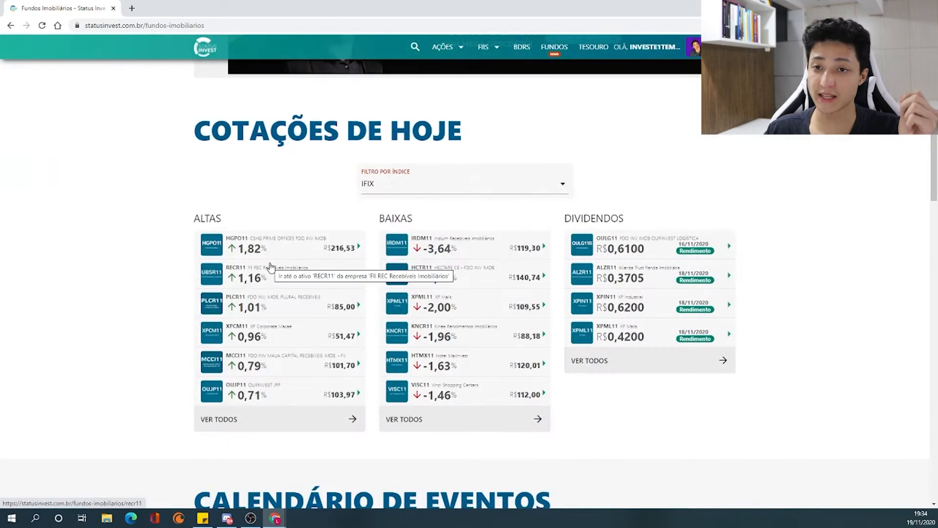
scroll(570, 311, "down", 4)
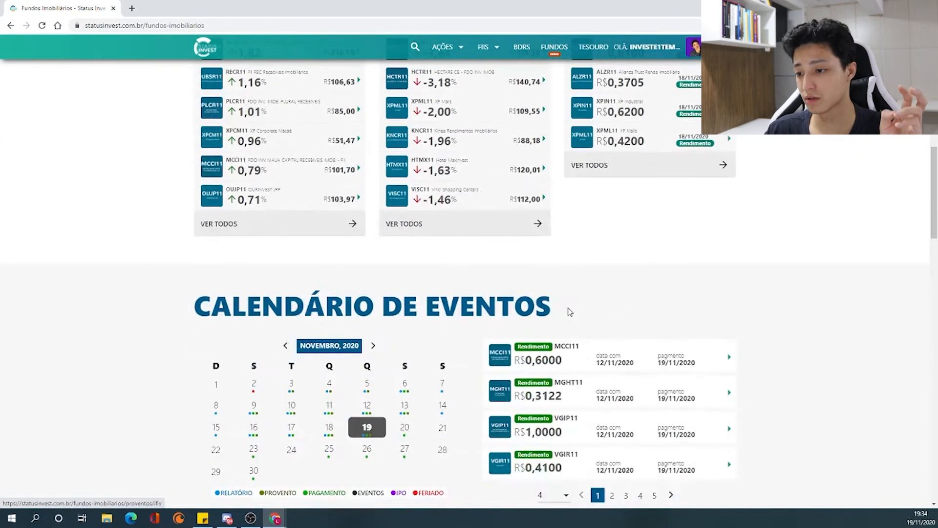
scroll(570, 312, "down", 1)
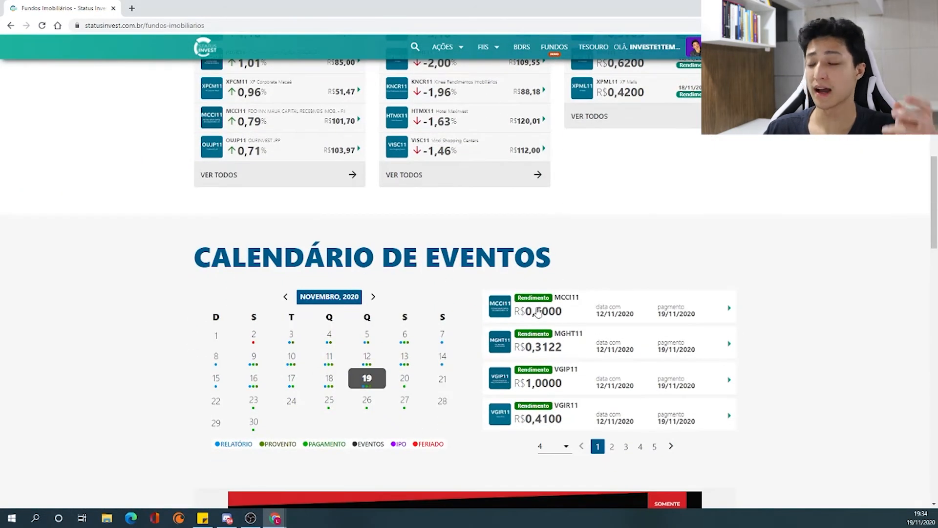
Open the advanced search for real estate funds and filter it by segment Agências de Bancos and management Ativa.
scroll(481, 293, "up", 12)
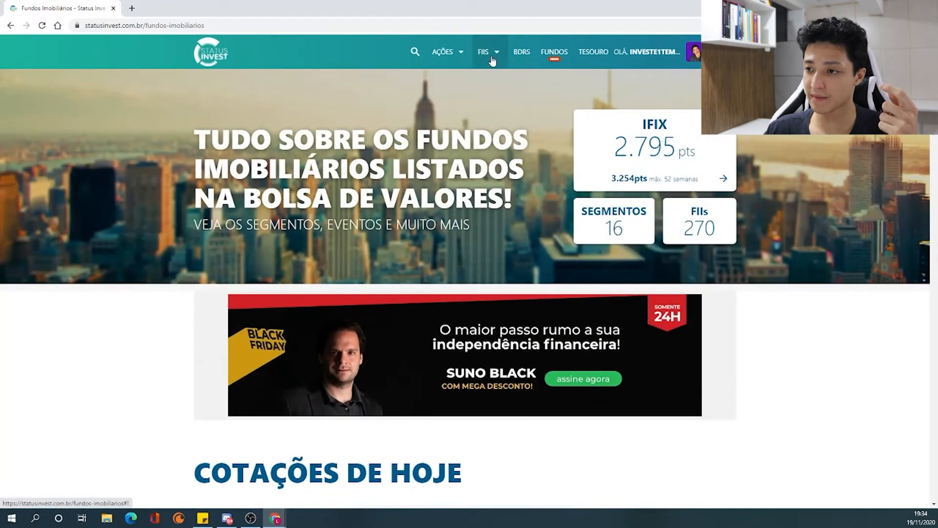
mouse_move(492, 61)
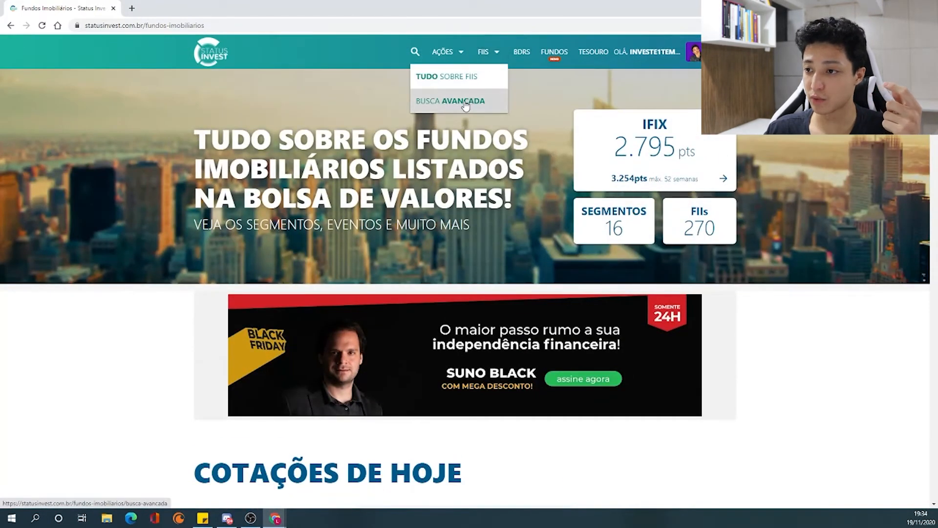
left_click(464, 101)
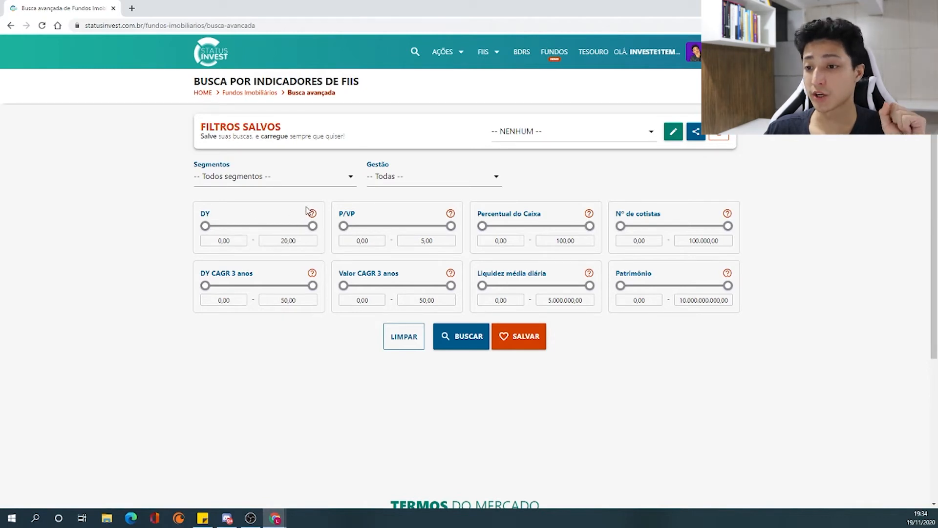
left_click(339, 182)
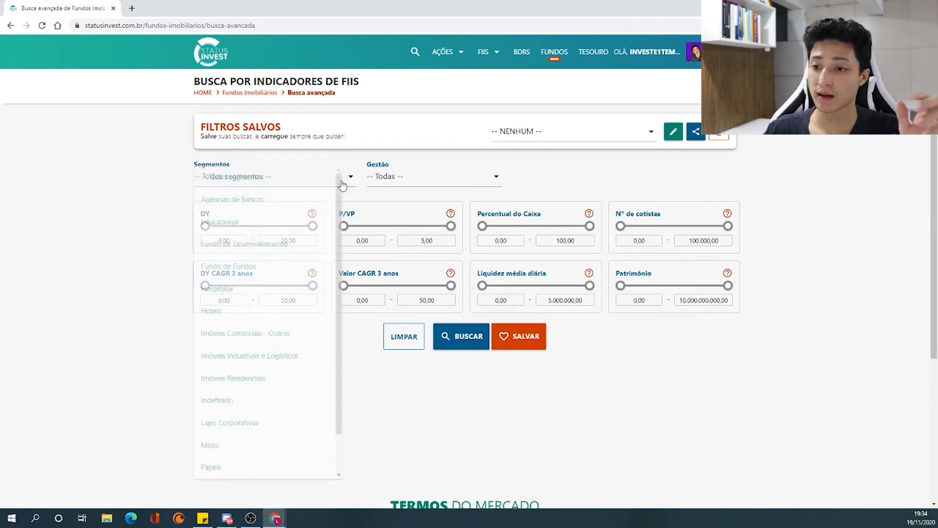
left_click(286, 205)
left_click(402, 179)
left_click(406, 205)
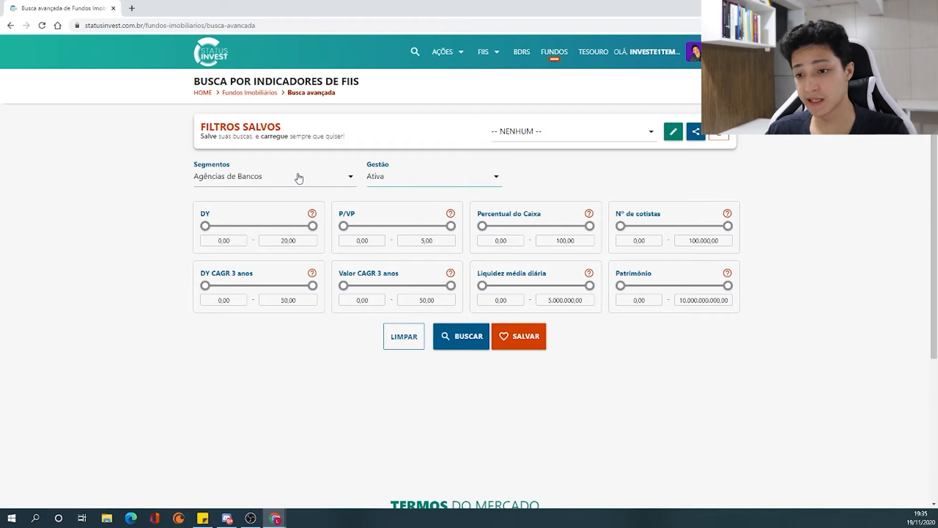
Set the minimum DY to 4,00 and run the real estate fund search.
left_click_drag(207, 227, 228, 226)
left_click(461, 337)
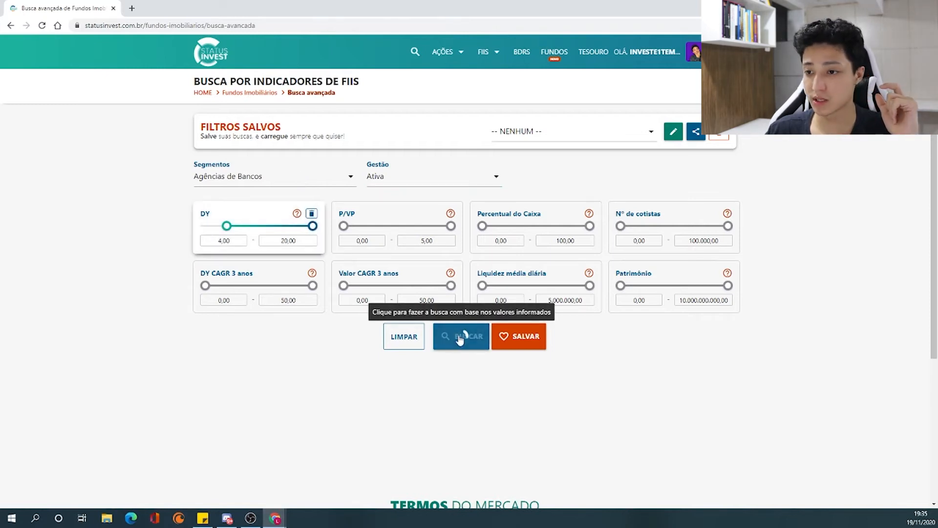
scroll(146, 333, "up", 5)
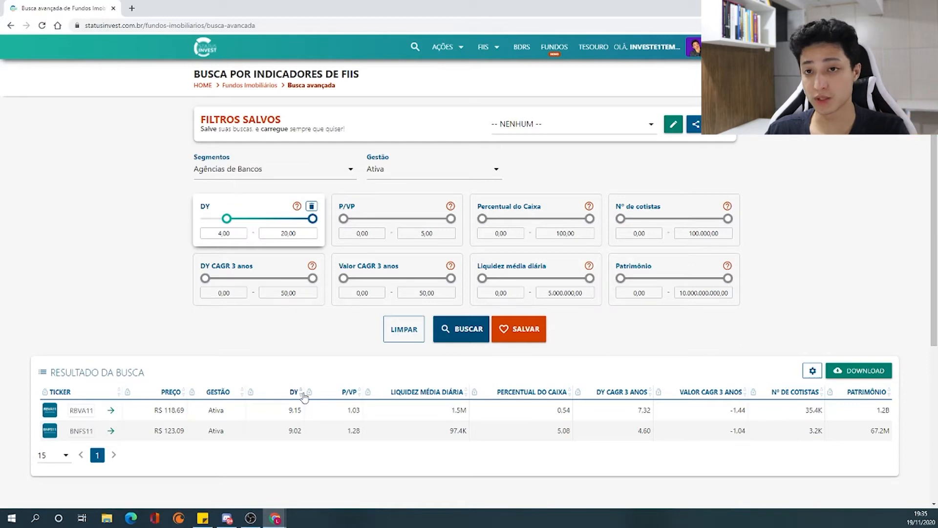
scroll(330, 380, "up", 1)
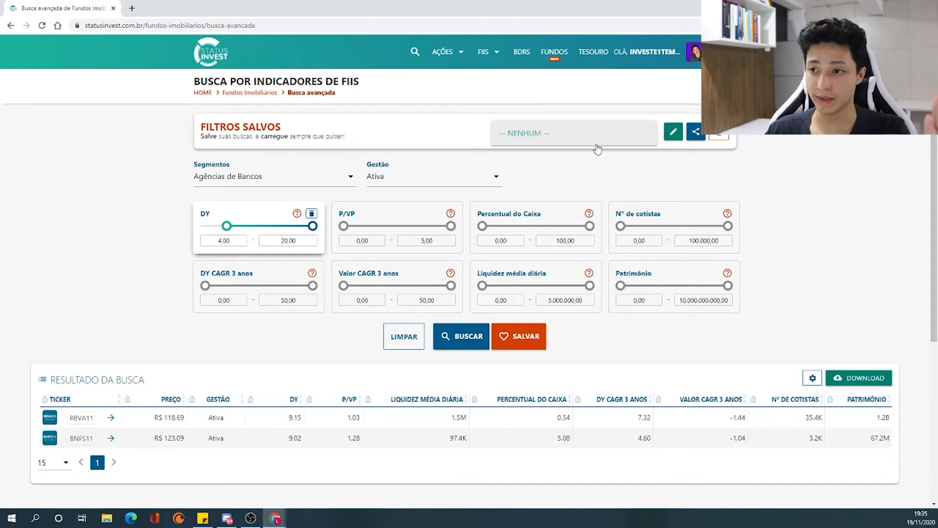
Open the BDR overview page and review today's gainers, losers, dividends and the events calendar.
left_click(522, 52)
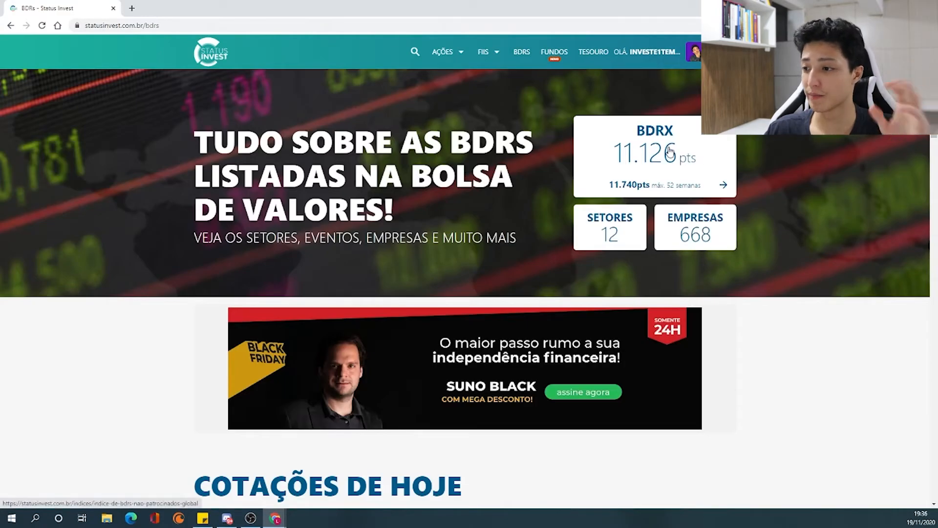
scroll(700, 183, "down", 3)
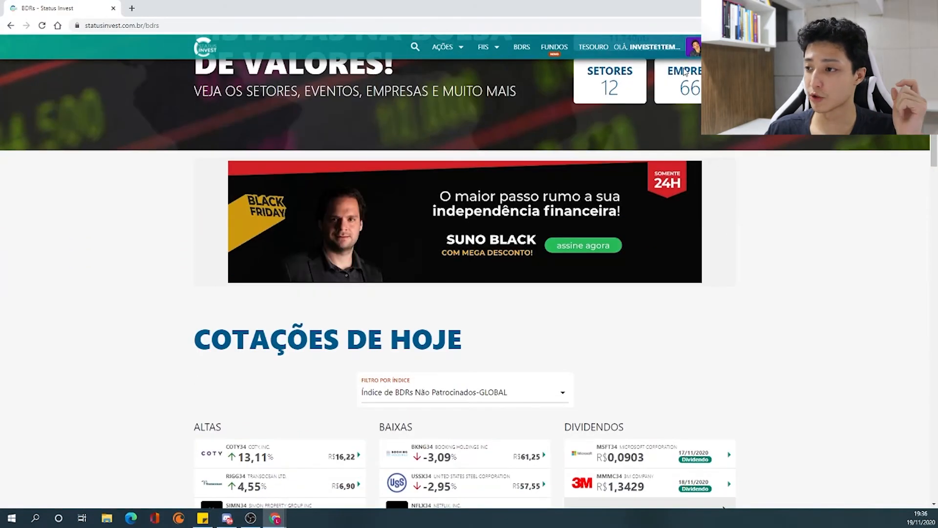
scroll(756, 258, "up", 3)
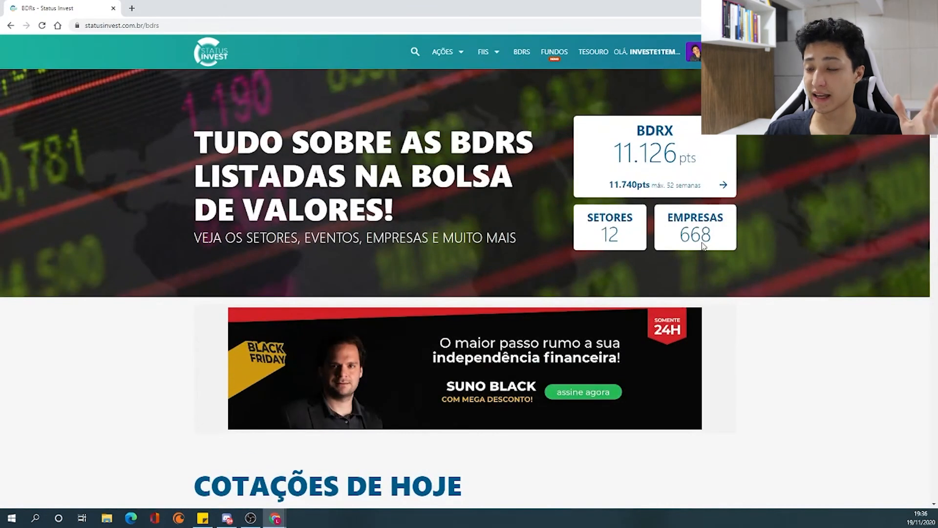
scroll(611, 257, "down", 8)
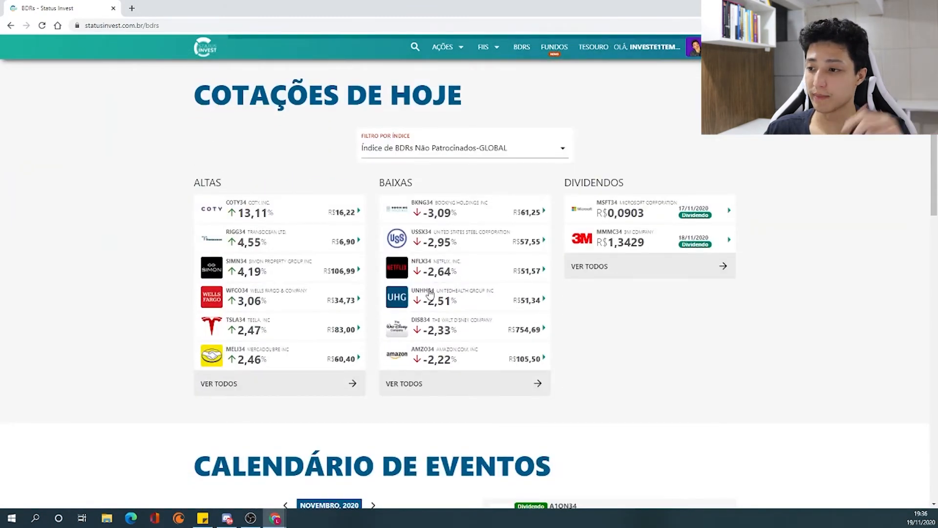
scroll(655, 237, "down", 5)
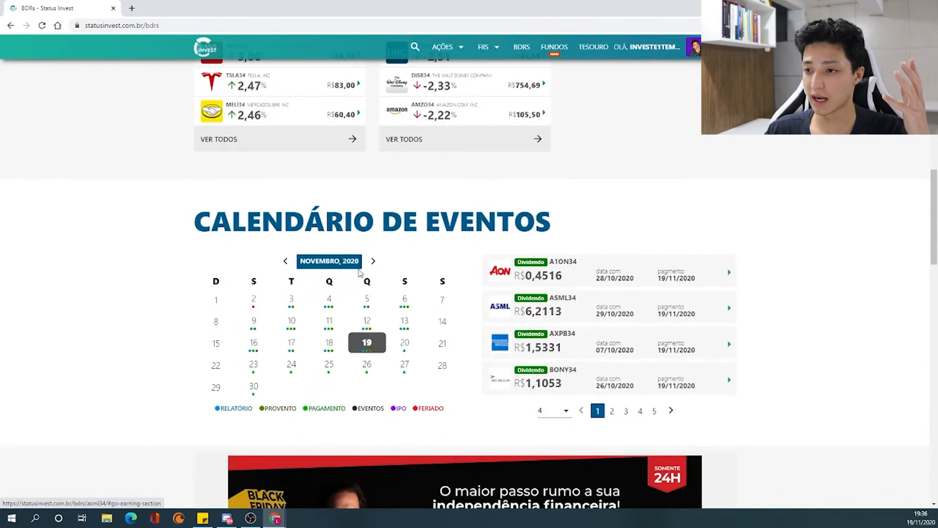
scroll(465, 350, "up", 1)
scroll(511, 348, "up", 8)
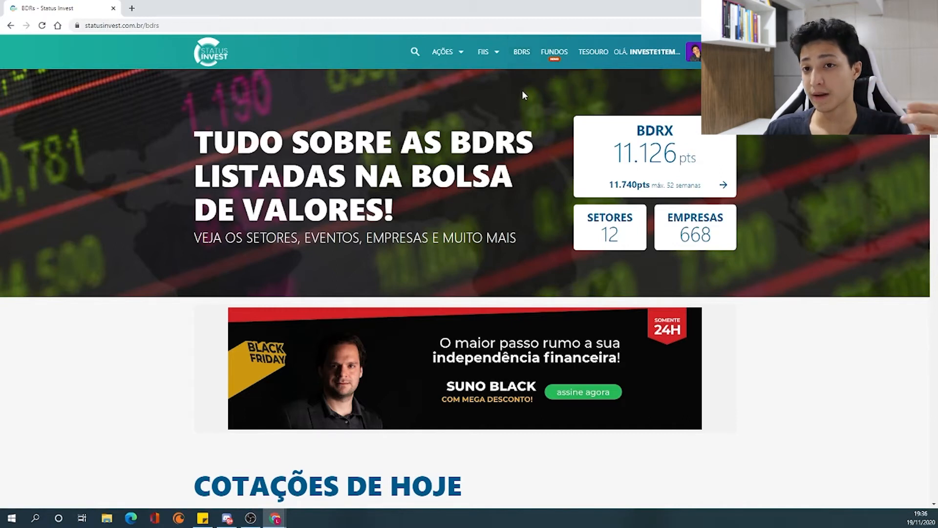
scroll(528, 343, "down", 5)
scroll(527, 343, "down", 2)
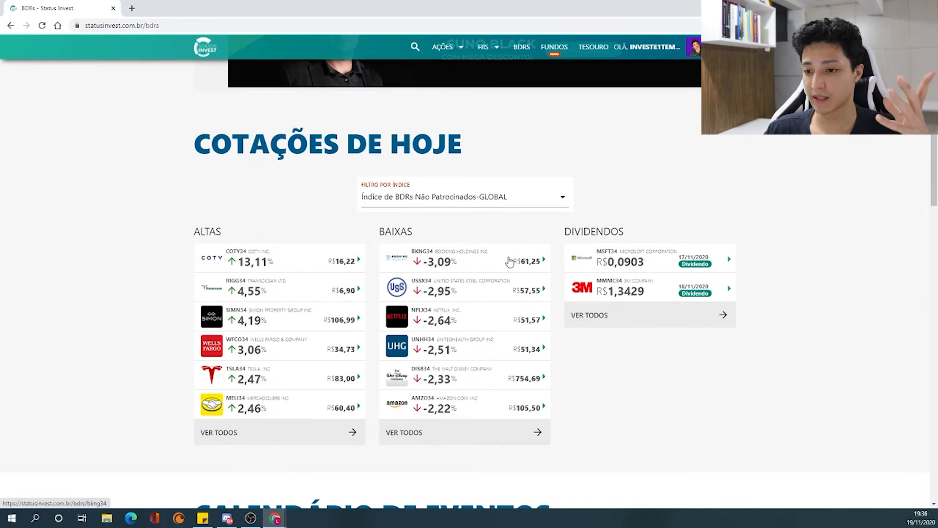
Open the COTY34 page from the BDR gainers and examine its price chart, historical volatility, liquidity, initial parity and number of shares.
left_click(302, 266)
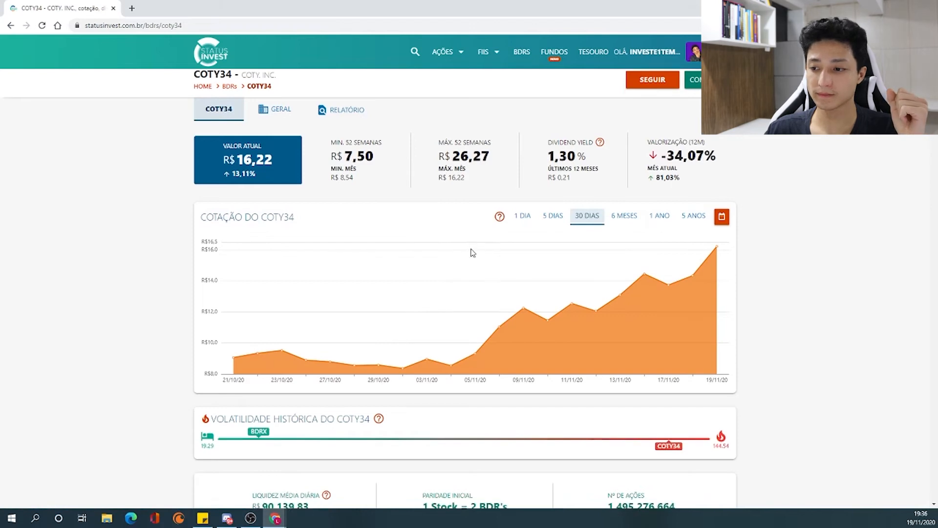
scroll(470, 253, "down", 4)
scroll(473, 257, "down", 1)
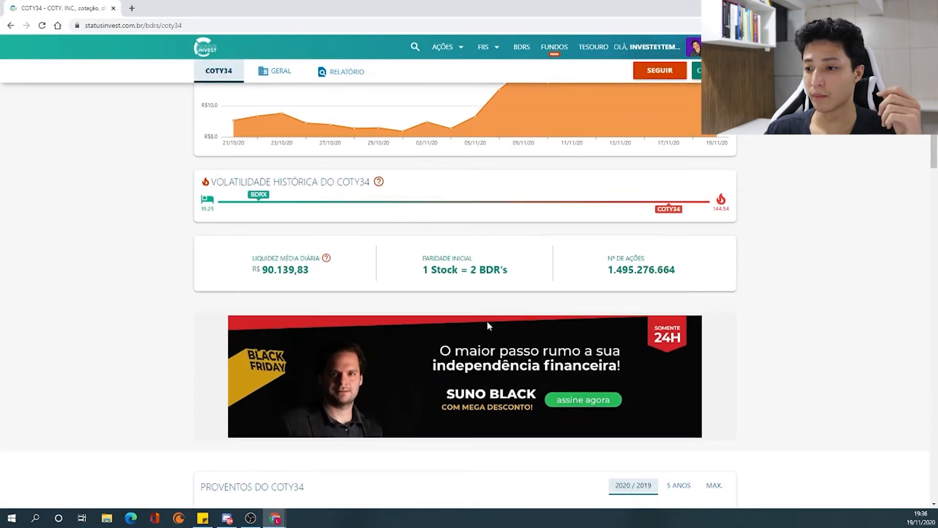
scroll(462, 224, "up", 5)
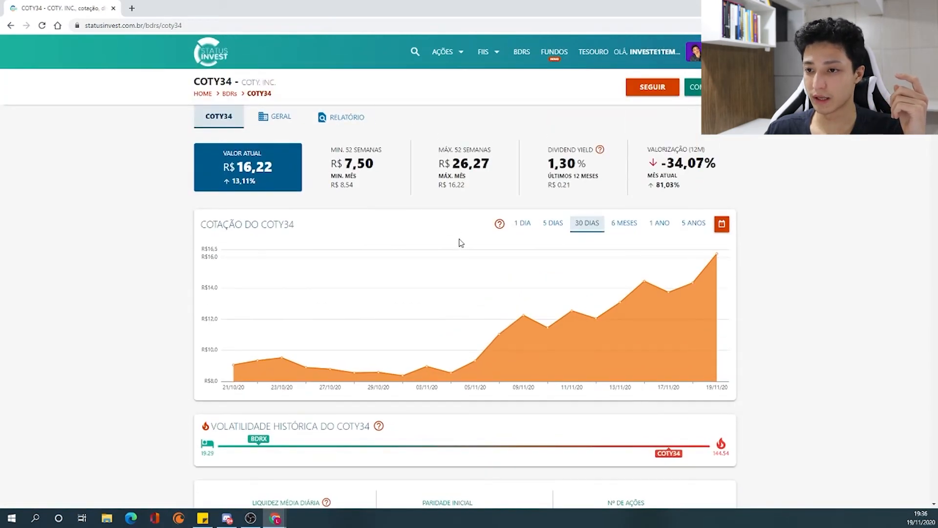
scroll(460, 243, "down", 2)
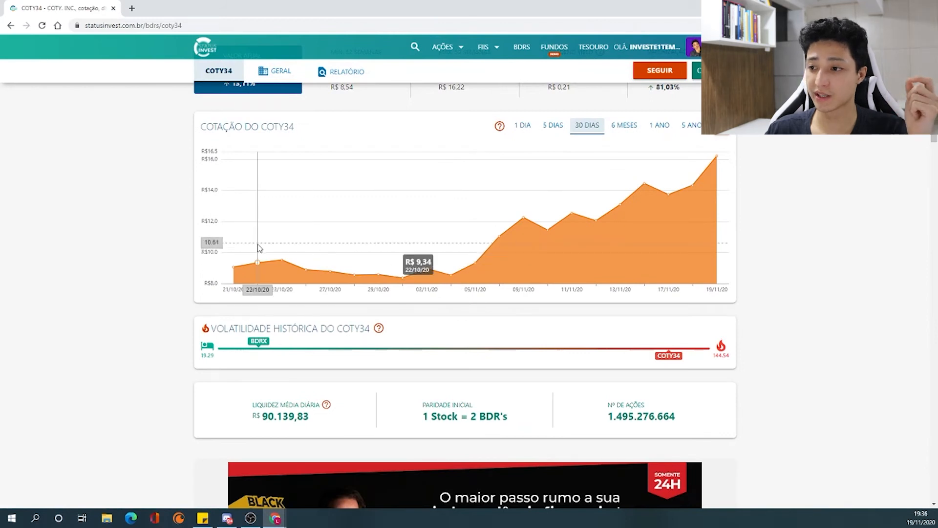
scroll(643, 216, "up", 2)
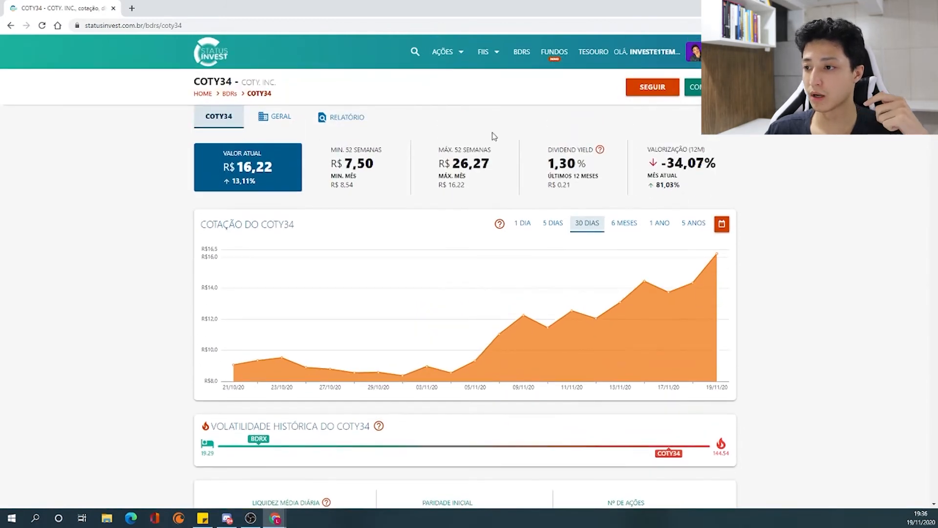
scroll(549, 221, "down", 3)
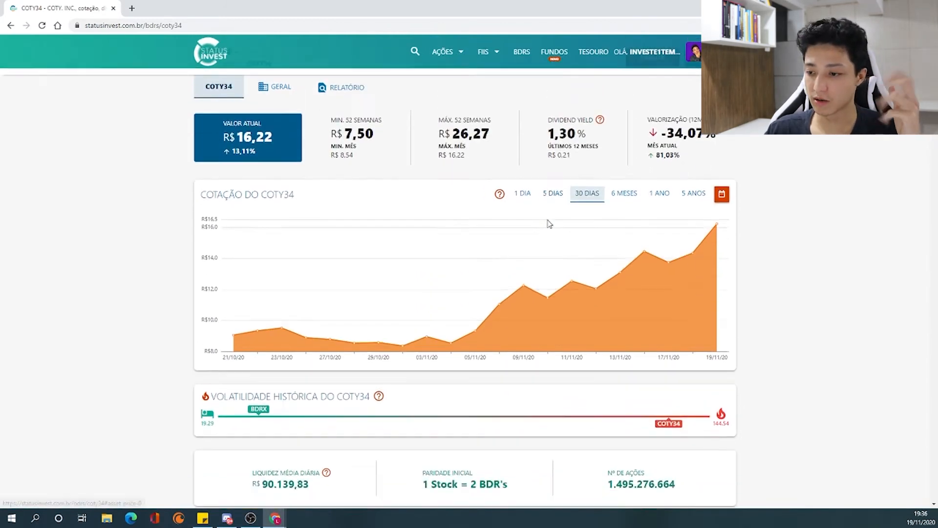
scroll(488, 323, "down", 1)
scroll(521, 324, "down", 2)
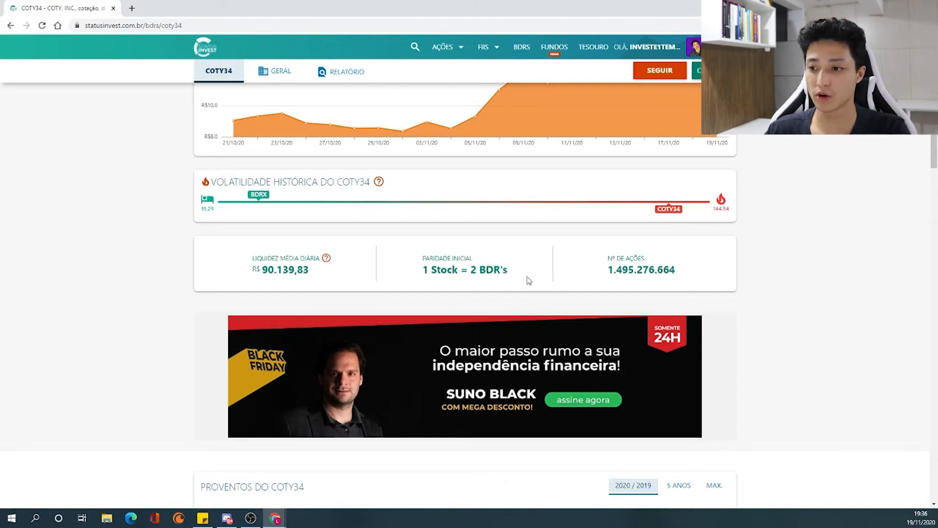
scroll(538, 266, "down", 5)
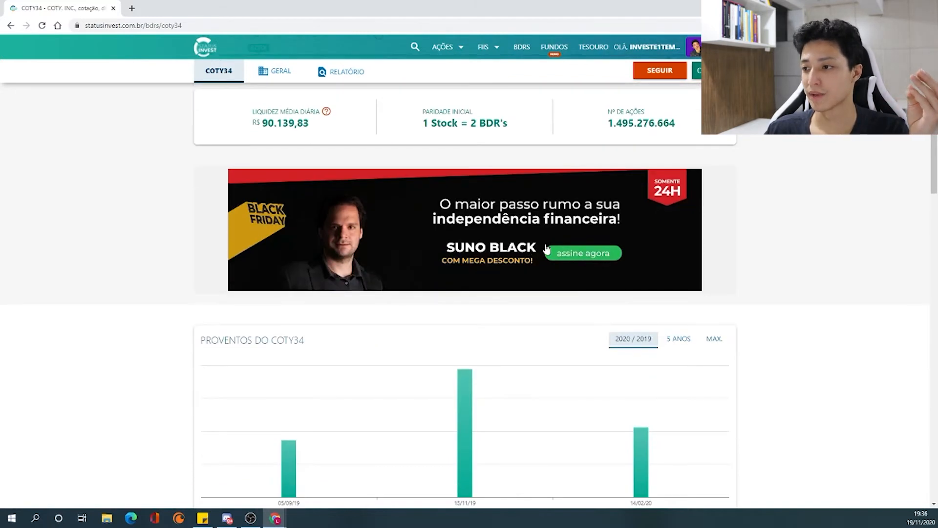
scroll(641, 212, "up", 3)
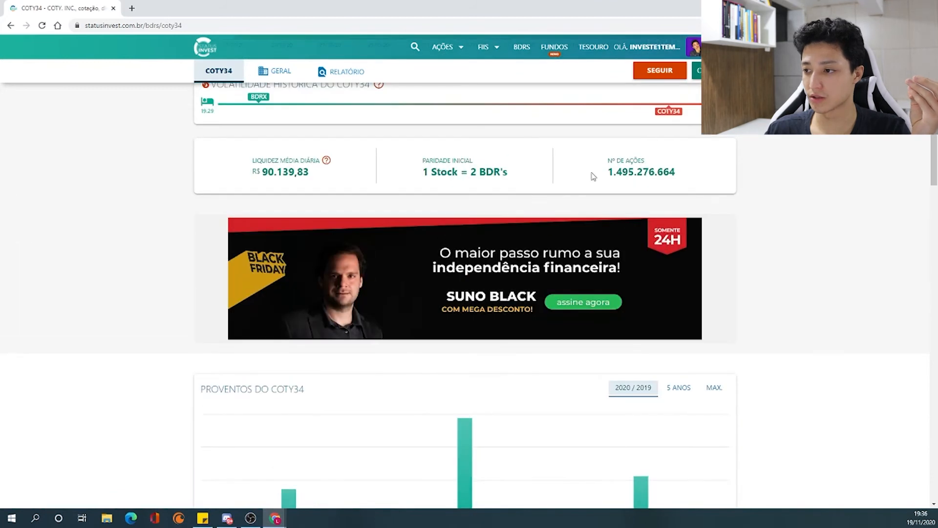
Review COTY34's dividend history and its bonus share and split sections.
scroll(608, 258, "down", 6)
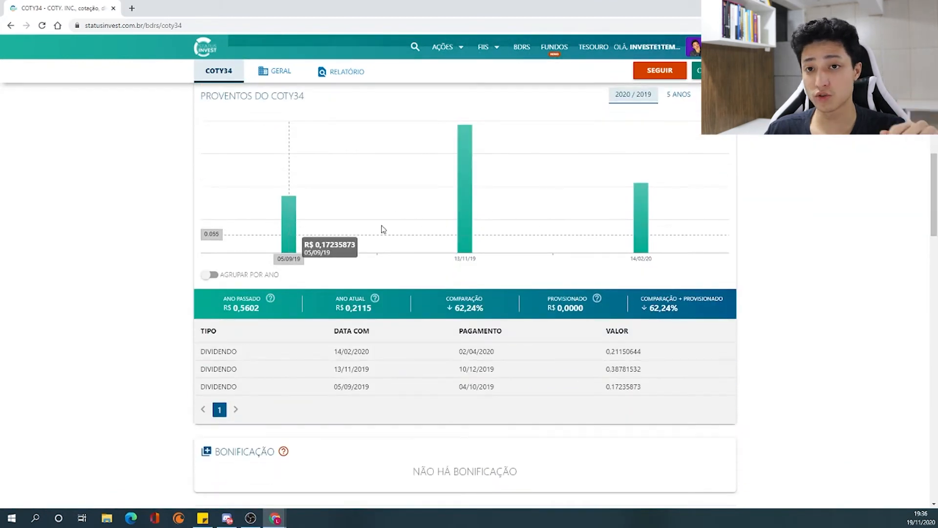
scroll(628, 306, "down", 5)
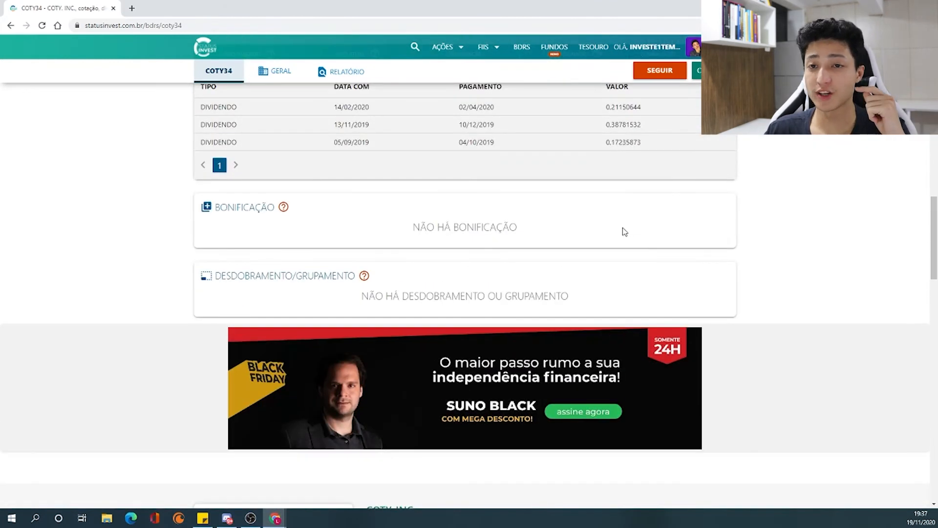
scroll(428, 195, "down", 6)
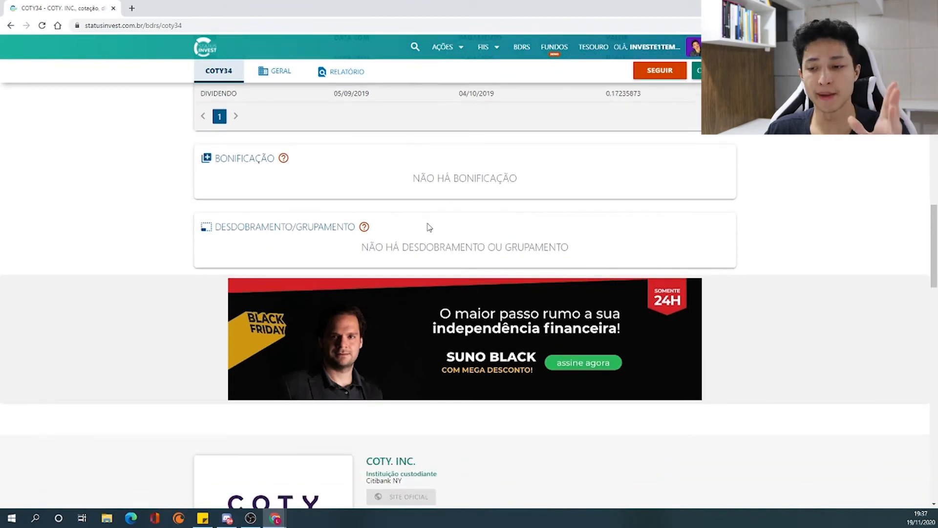
Look through Coty's company details, the 2020 report list and the COTY34 events calendar.
scroll(566, 249, "down", 2)
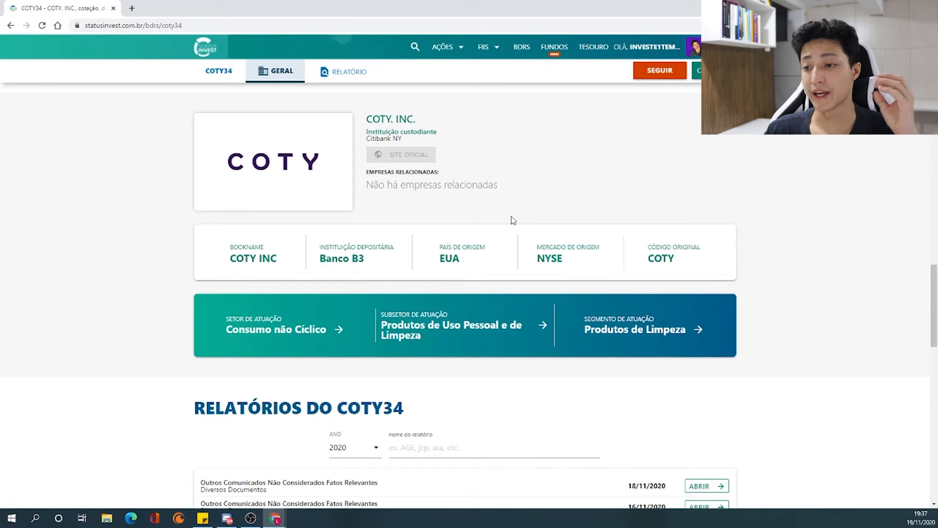
scroll(571, 256, "down", 4)
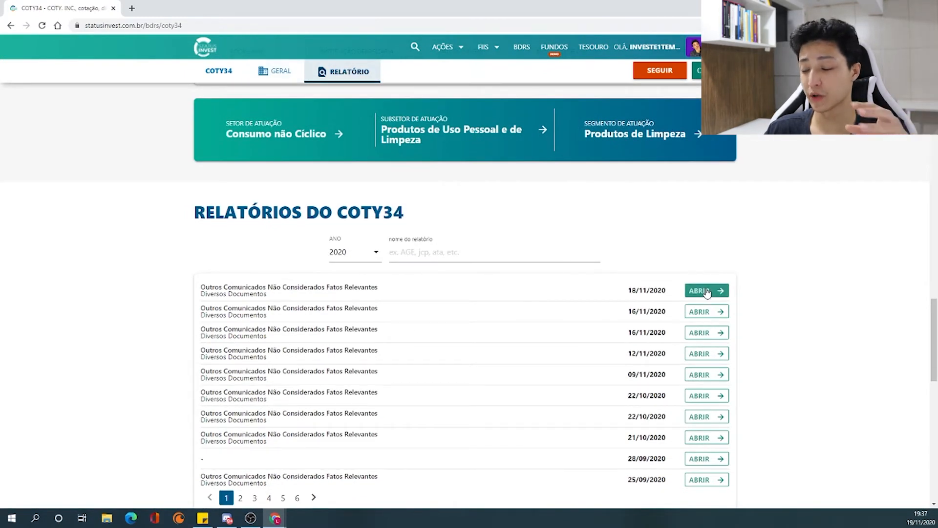
scroll(568, 290, "down", 2)
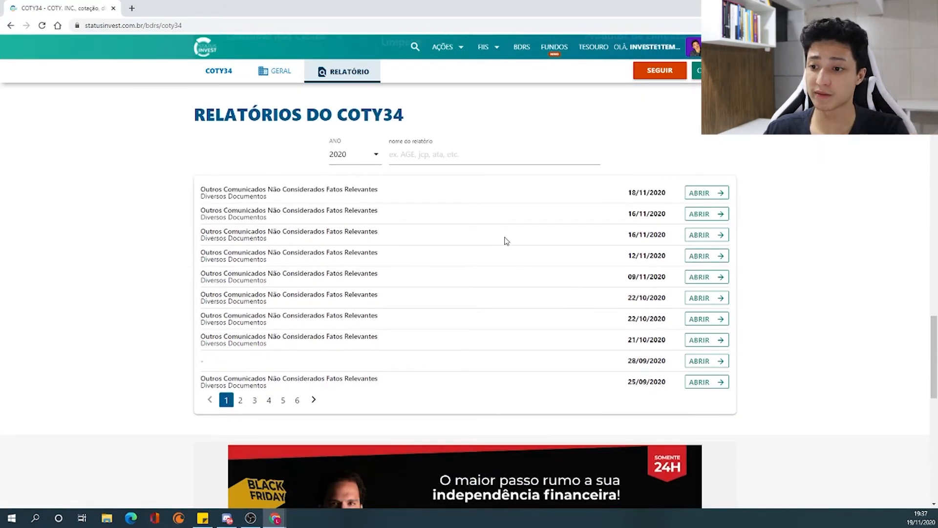
scroll(489, 240, "down", 8)
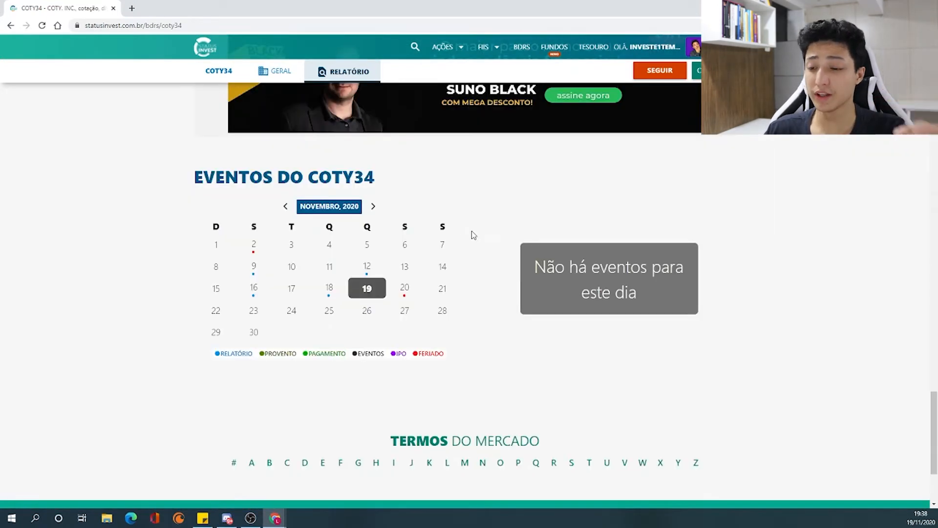
Open the investment funds list and review the 12-month return rankings for stock funds and fixed income funds.
left_click(521, 47)
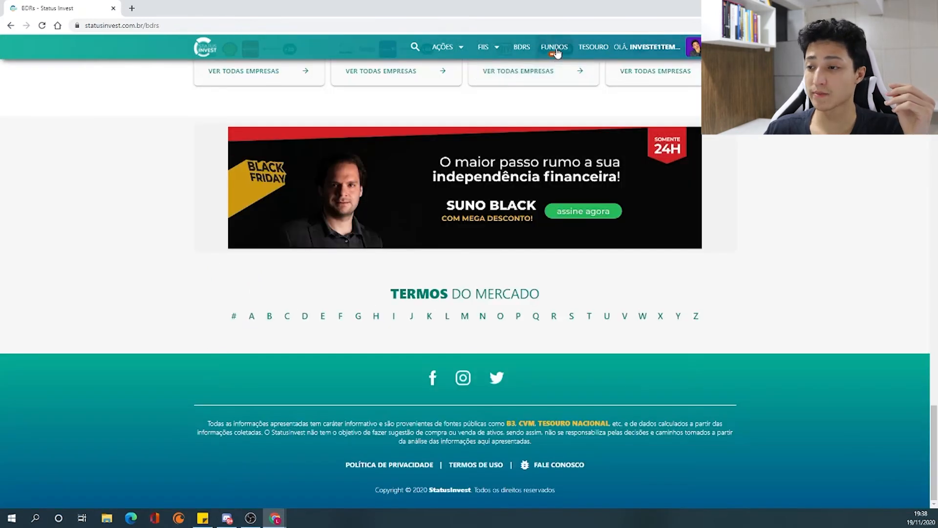
left_click(556, 49)
scroll(467, 188, "down", 2)
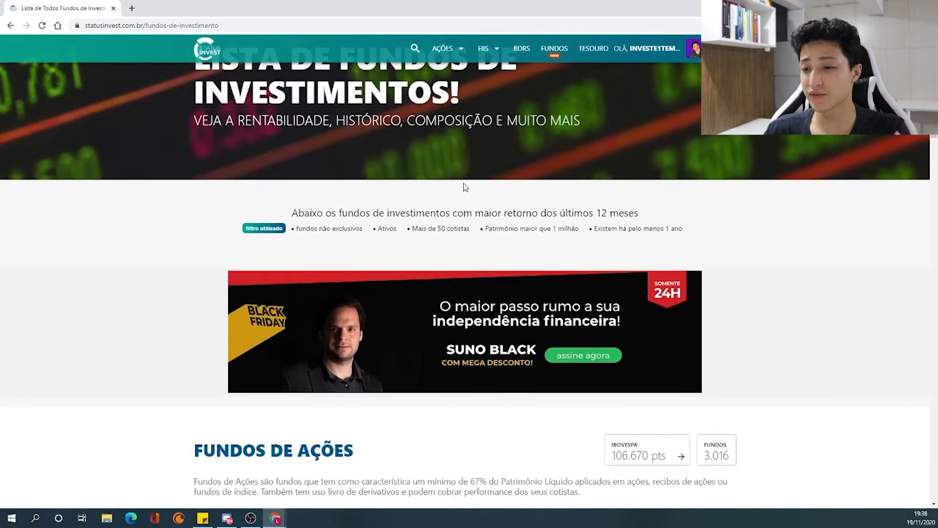
scroll(480, 177, "down", 5)
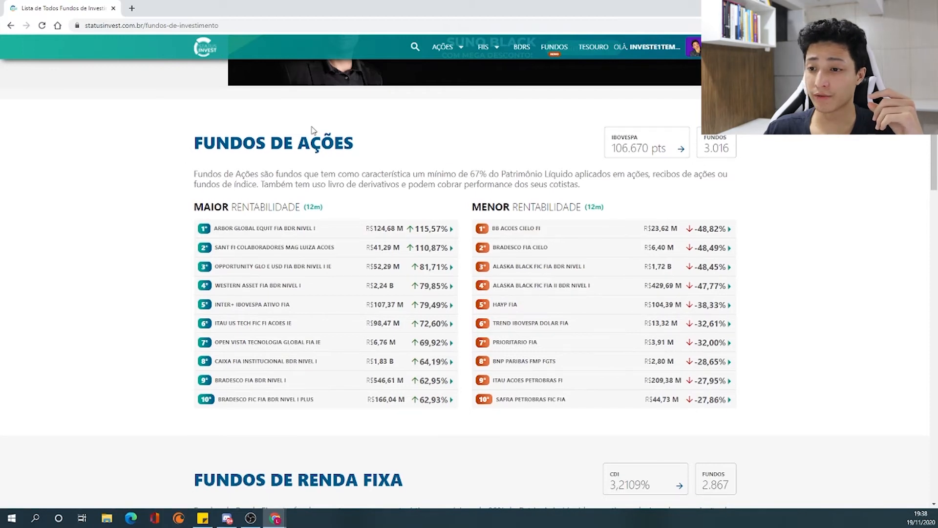
scroll(545, 249, "down", 5)
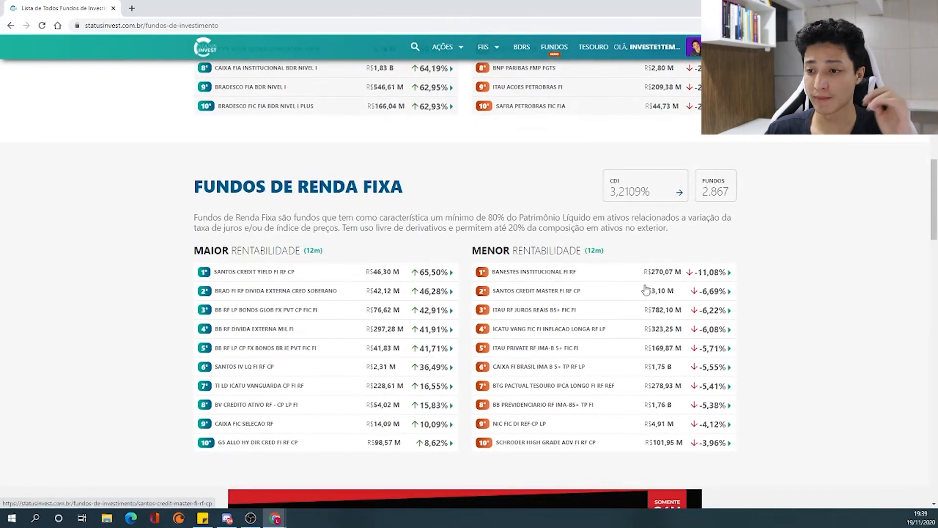
Review the 12-month highest and lowest return rankings for multimarket funds and currency funds.
scroll(615, 290, "down", 10)
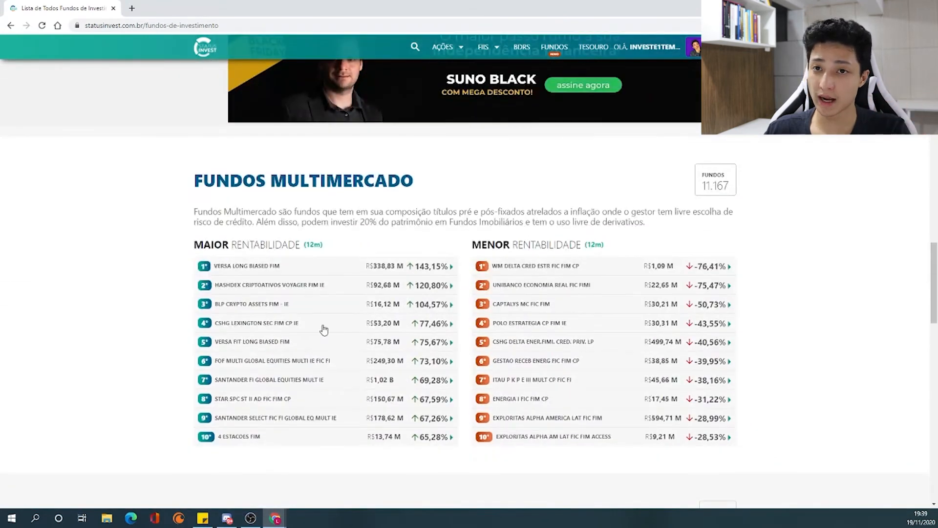
scroll(594, 333, "down", 3)
scroll(342, 265, "down", 4)
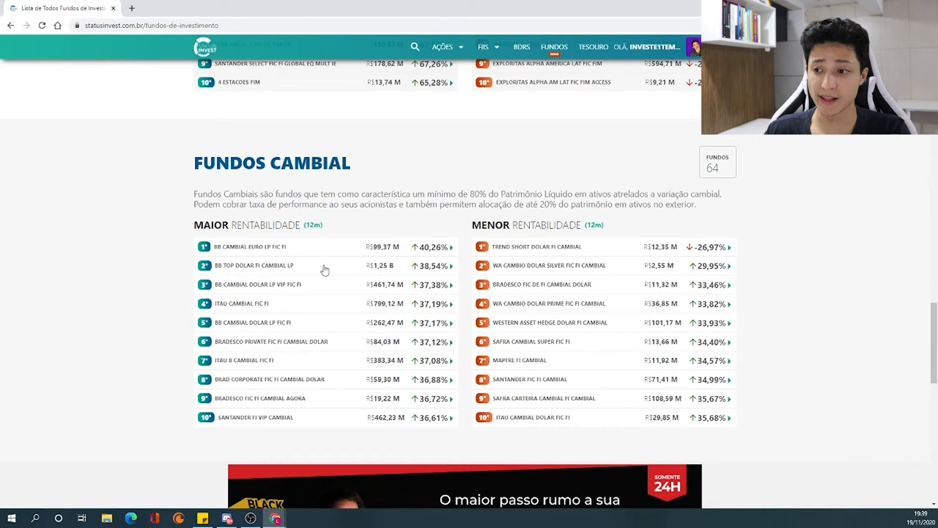
scroll(560, 309, "down", 7)
scroll(561, 309, "down", 3)
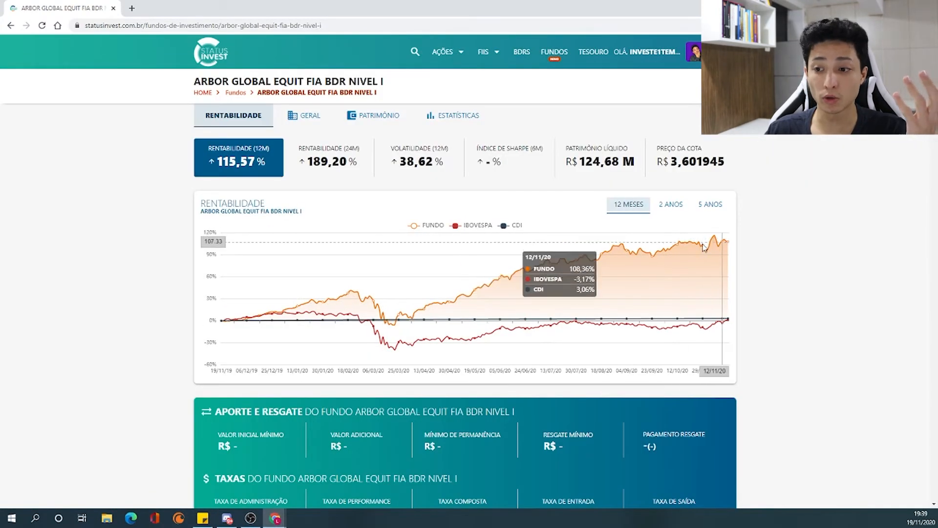
Review the ARBOR GLOBAL EQUIT FIA BDR NIVEL I fund's return chart, fees, general data and year-by-year comparison.
scroll(489, 269, "down", 4)
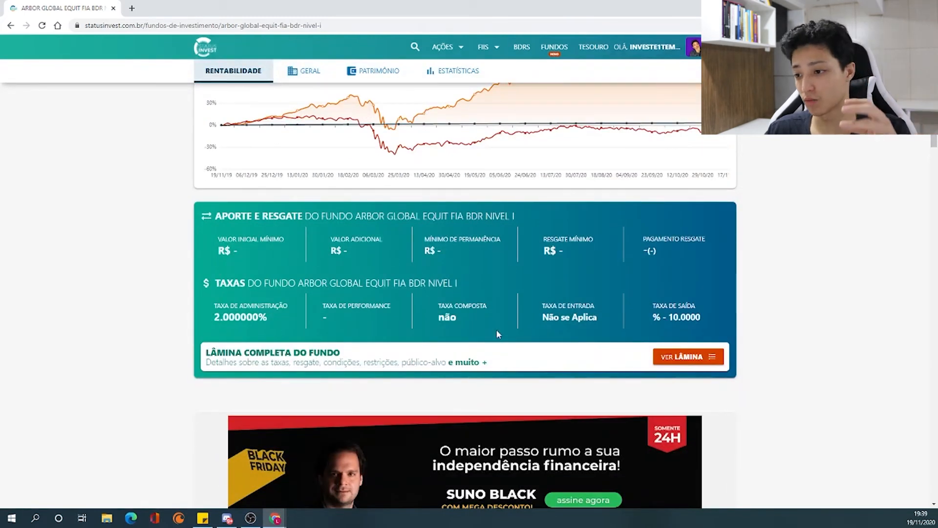
scroll(478, 329, "down", 10)
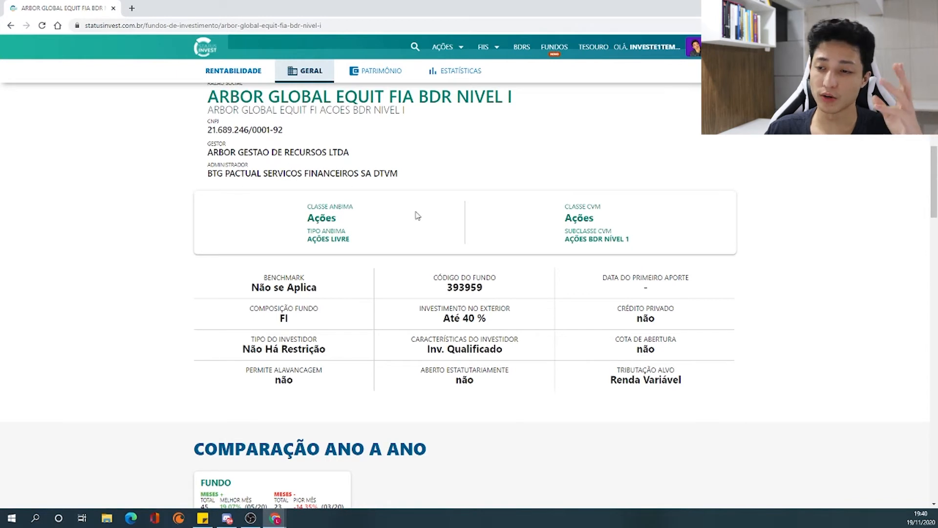
scroll(494, 330, "down", 7)
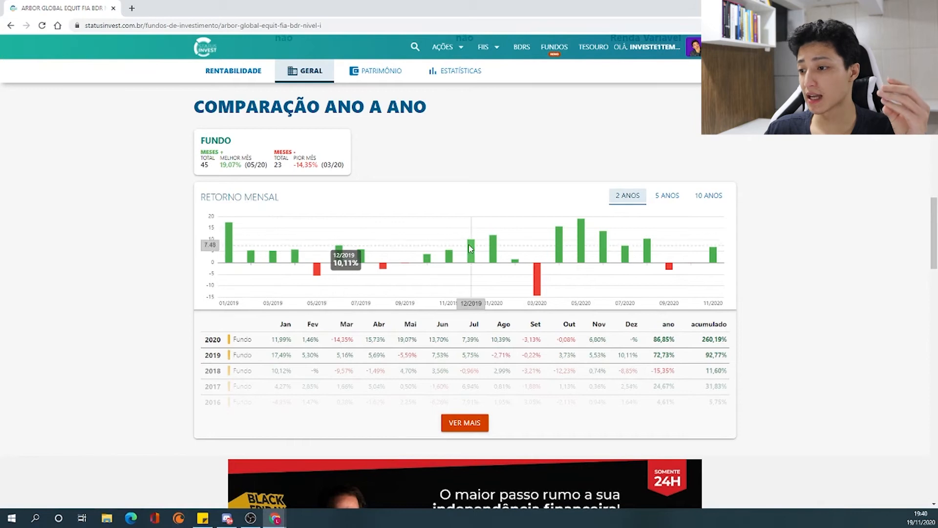
Examine the Arbor fund's net asset breakdown and its top 10 assets.
scroll(693, 259, "down", 10)
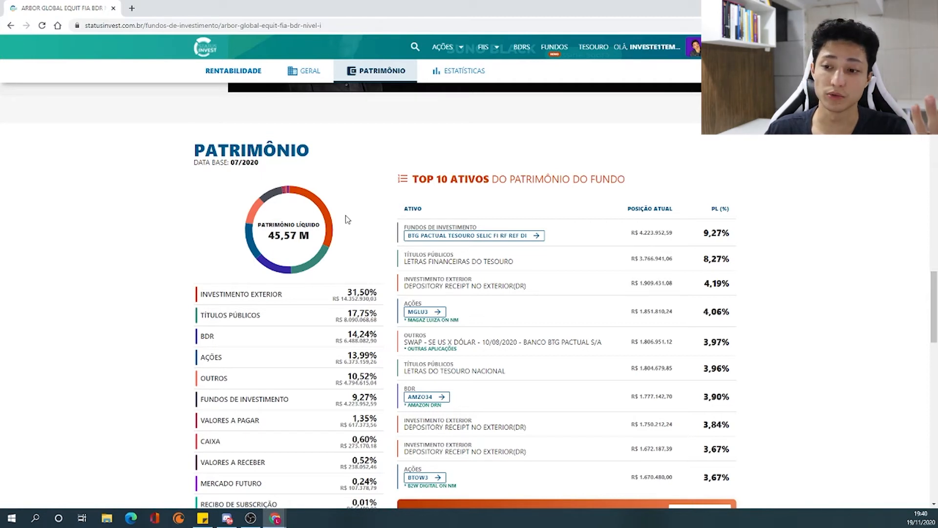
scroll(348, 220, "down", 2)
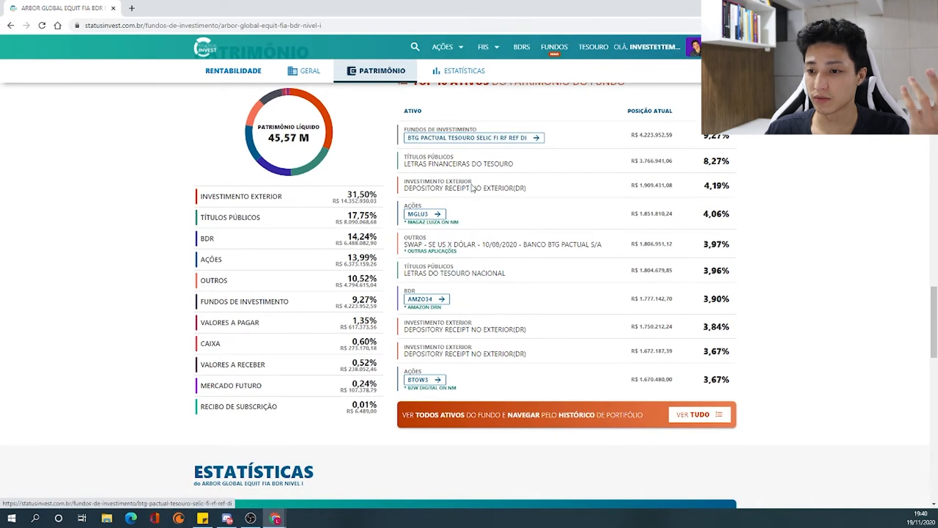
scroll(293, 220, "up", 1)
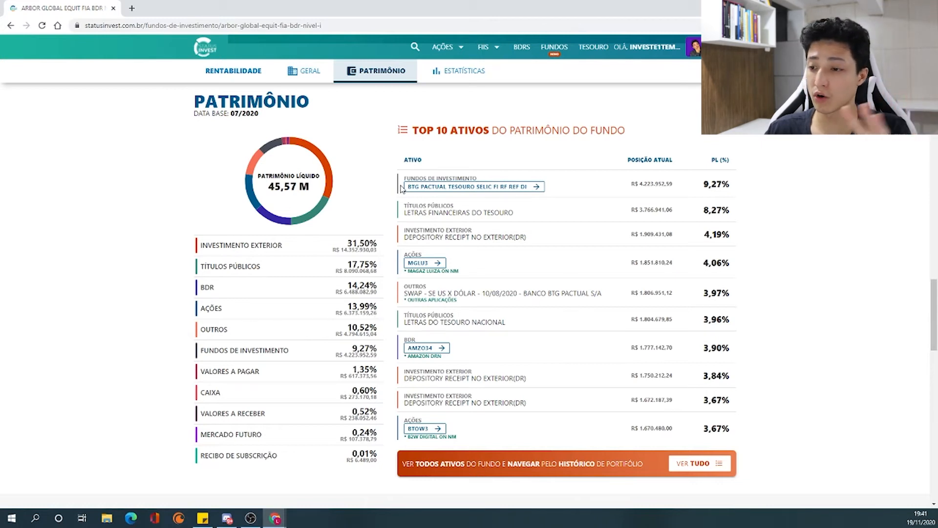
Look through the Arbor fund's statistics table, its equity, volatility, shareholder and drawdown charts, and the related funds.
scroll(550, 230, "down", 9)
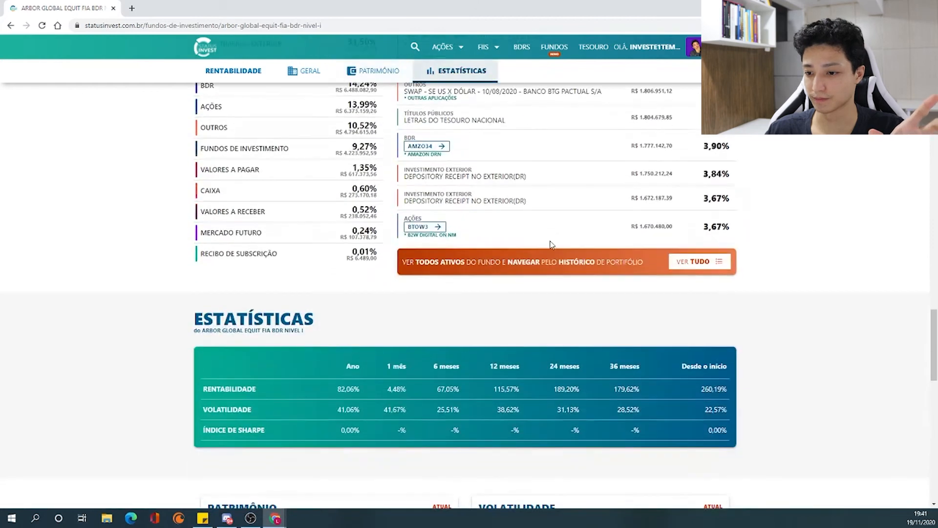
scroll(518, 236, "up", 1)
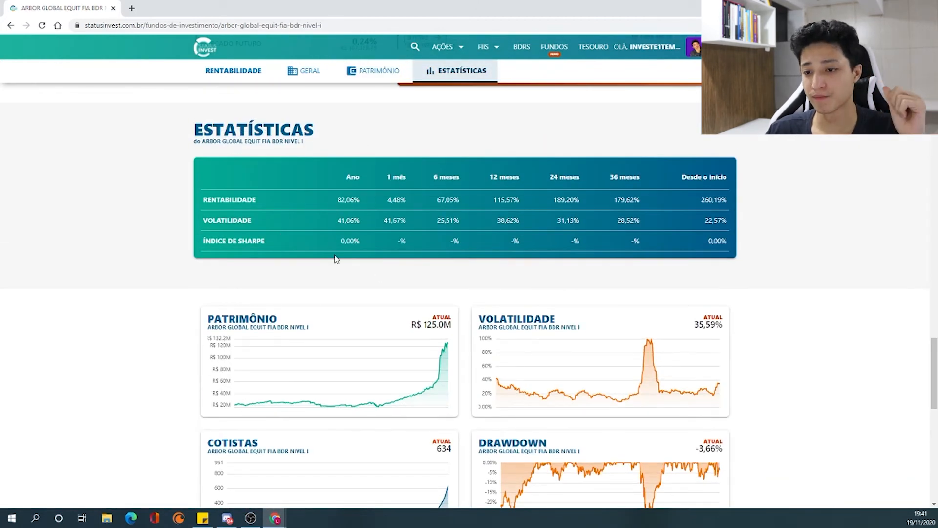
scroll(336, 259, "down", 2)
scroll(341, 268, "down", 3)
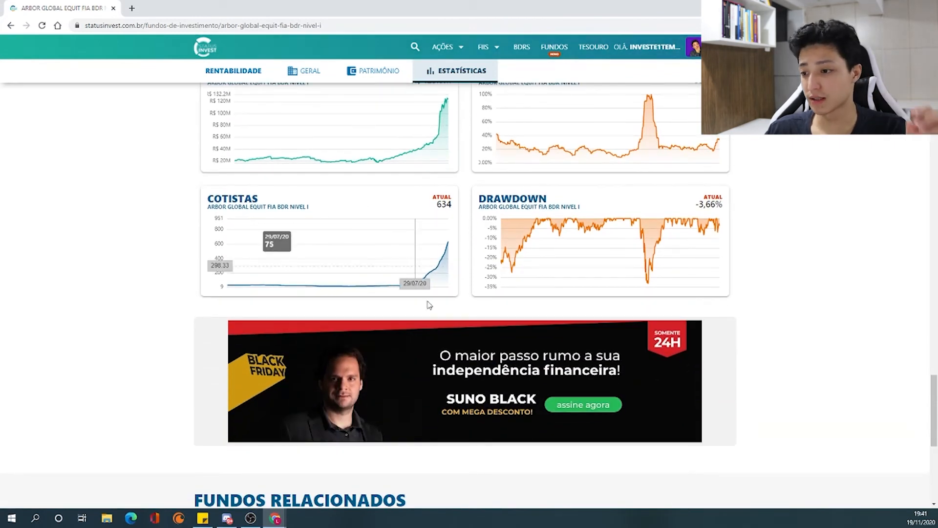
scroll(473, 346, "down", 3)
scroll(476, 343, "down", 3)
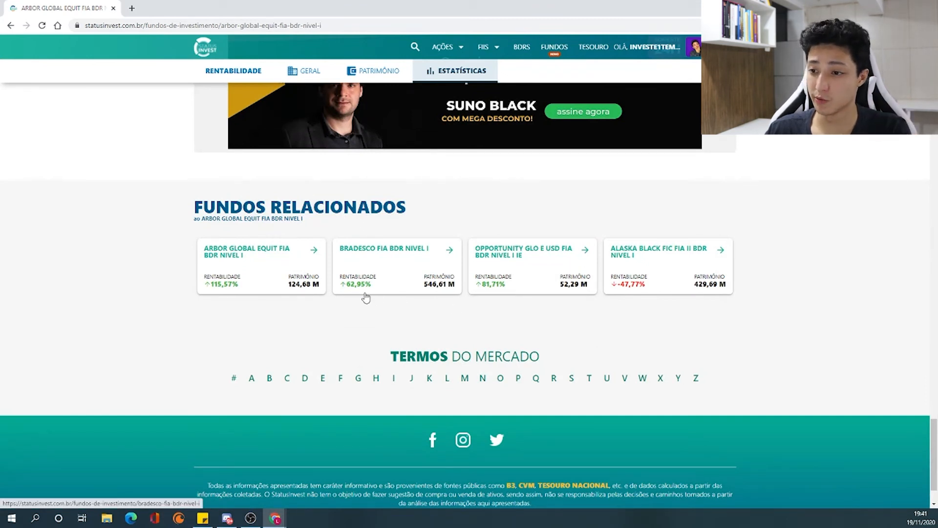
Leave the fund page, open the Tesouro Direto section and review the Prefixado, IGPM+ and IPCA+ bond lists.
key("alt+Left")
left_click(592, 48)
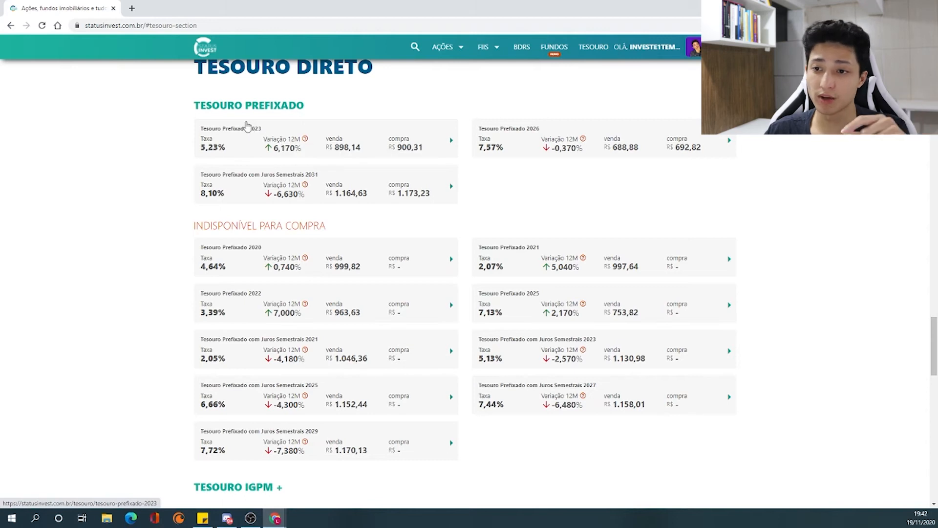
scroll(437, 185, "down", 1)
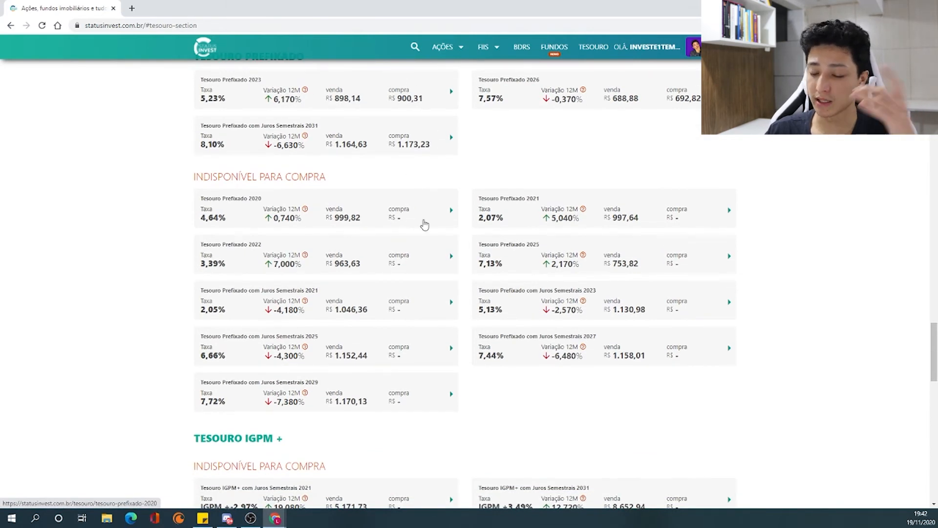
scroll(421, 220, "down", 2)
scroll(425, 231, "down", 4)
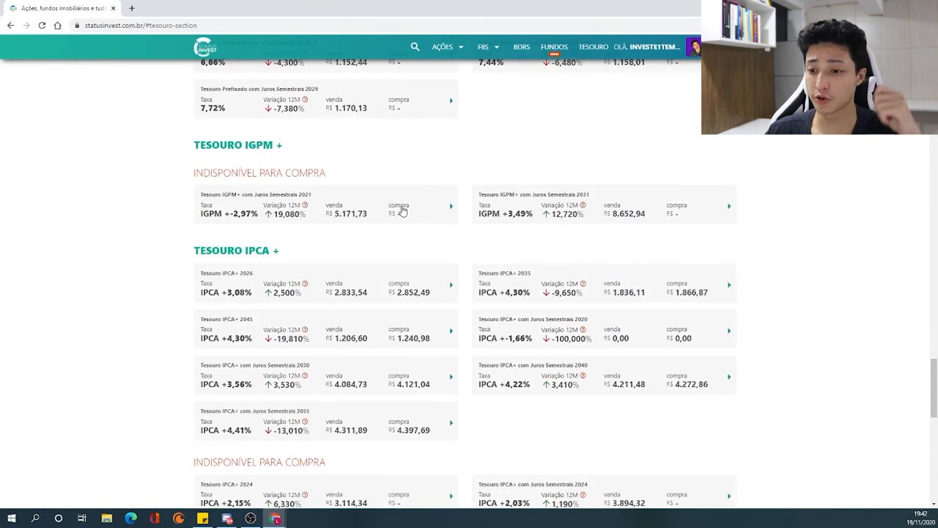
scroll(383, 210, "down", 2)
scroll(399, 261, "down", 7)
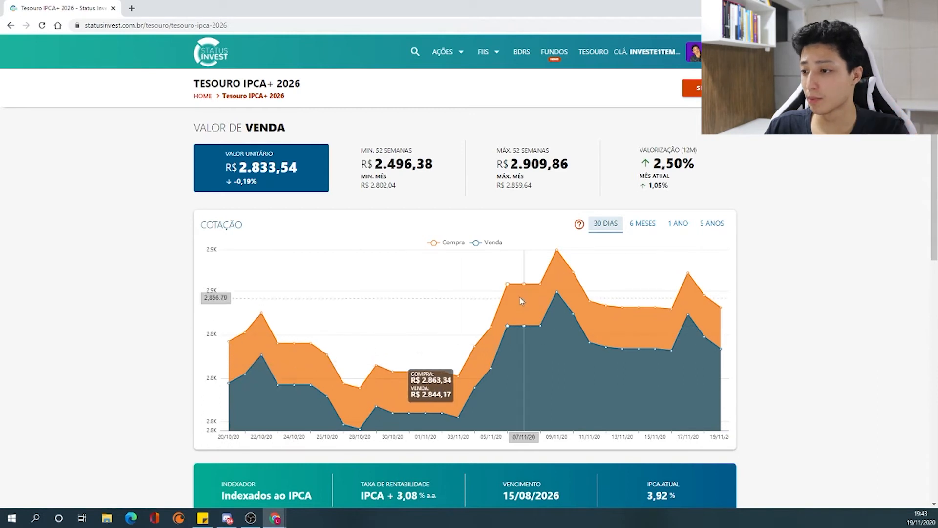
Examine the Tesouro IPCA+ 2026 page's sale and purchase values, price chart, indexer, yield rate and maturity.
scroll(588, 296, "down", 2)
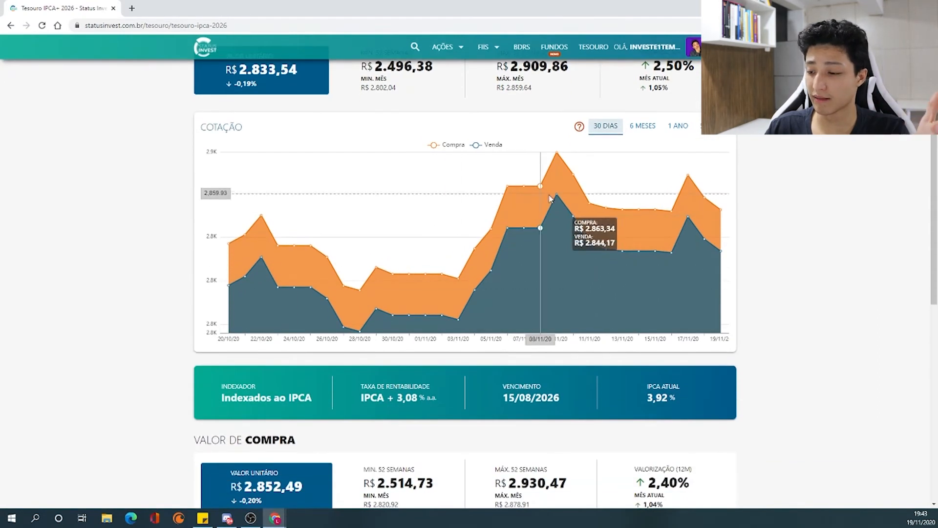
scroll(562, 293, "down", 2)
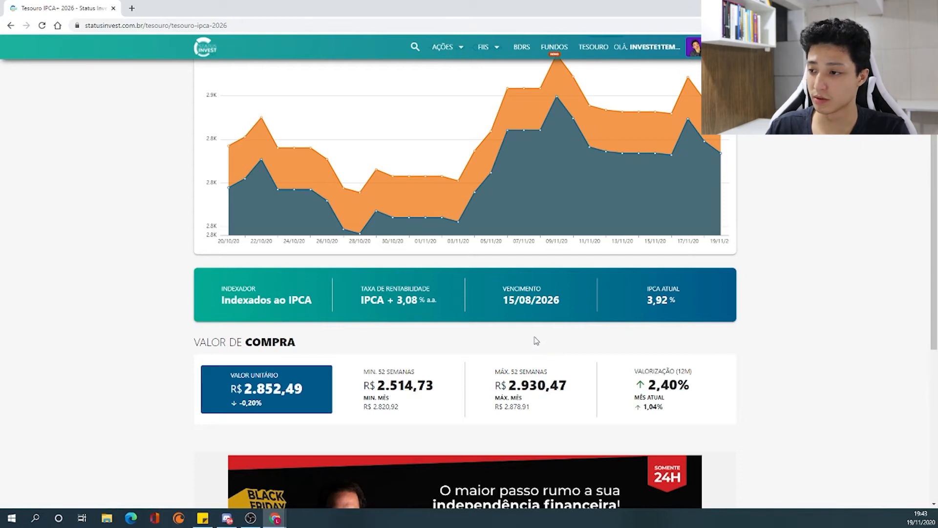
scroll(549, 328, "down", 4)
scroll(552, 326, "up", 7)
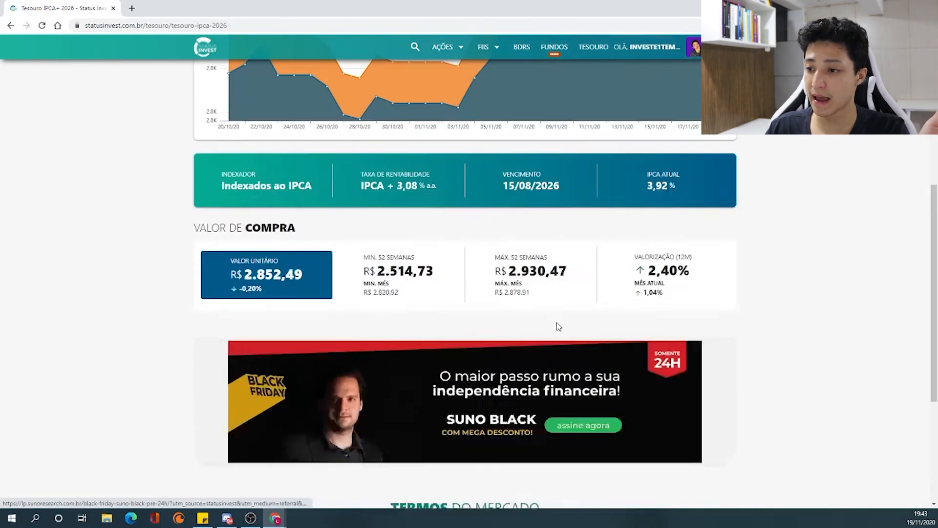
scroll(553, 322, "up", 2)
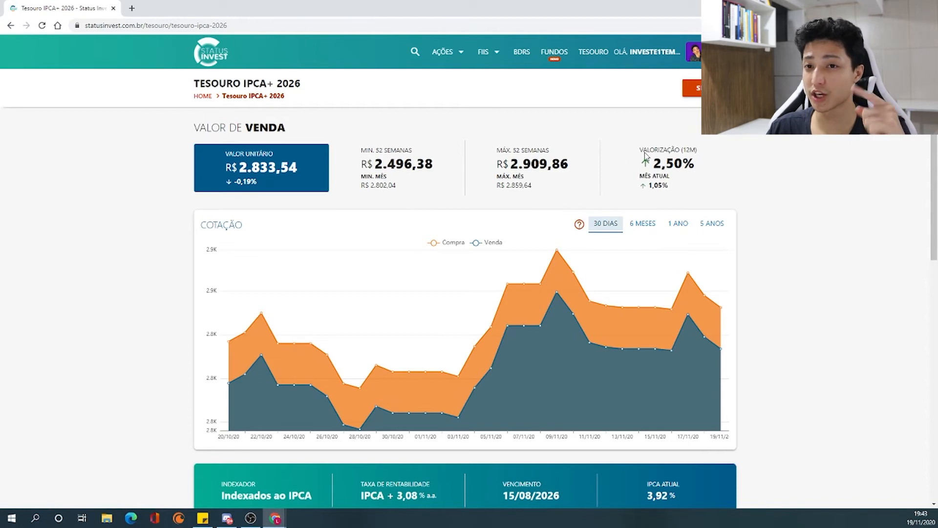
Open the account dashboard and inspect the FIIs and Ações shares in the portfolio composition chart.
mouse_move(694, 51)
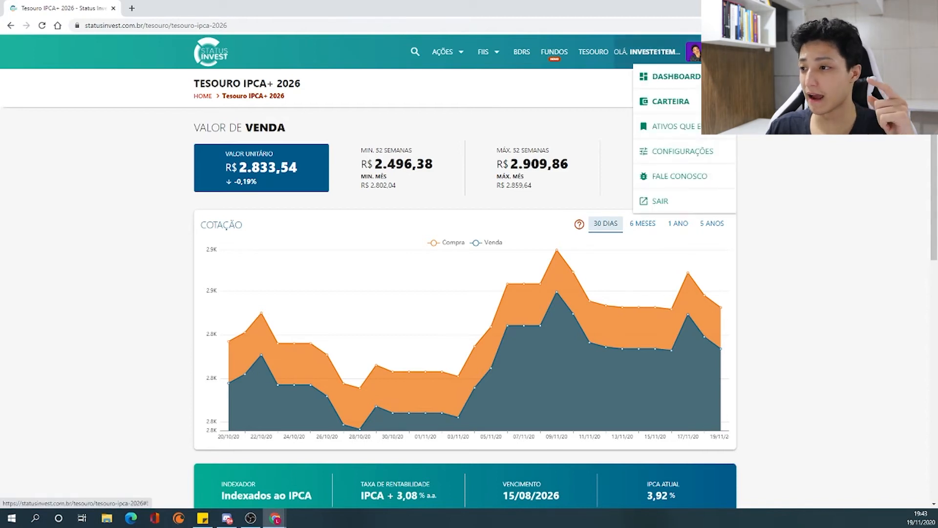
left_click(689, 77)
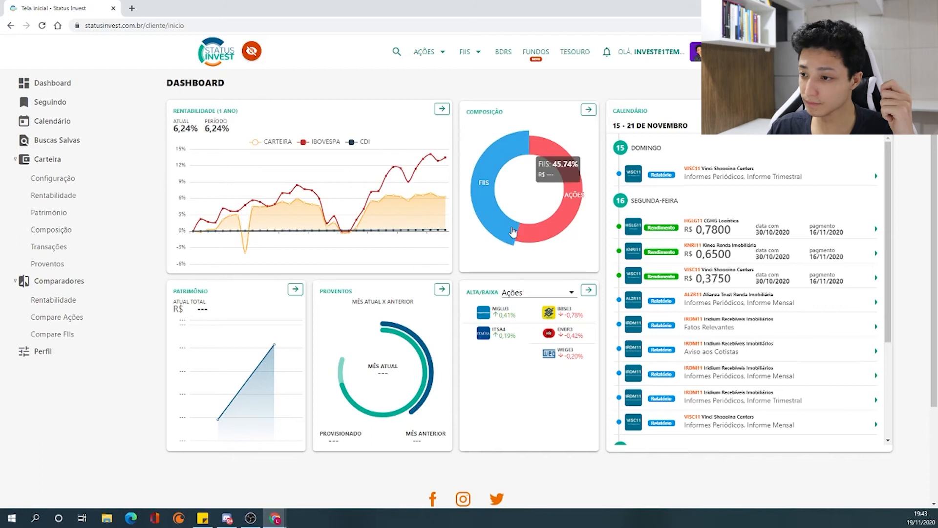
mouse_move(490, 197)
mouse_move(569, 190)
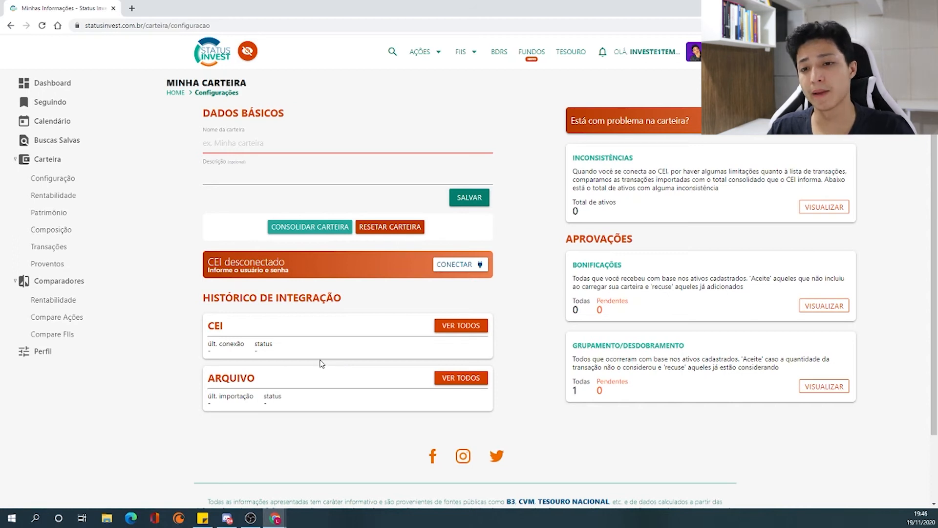
Open the portfolio's transactions list, view the manual form for adding a transaction, and close it without saving.
left_click(71, 247)
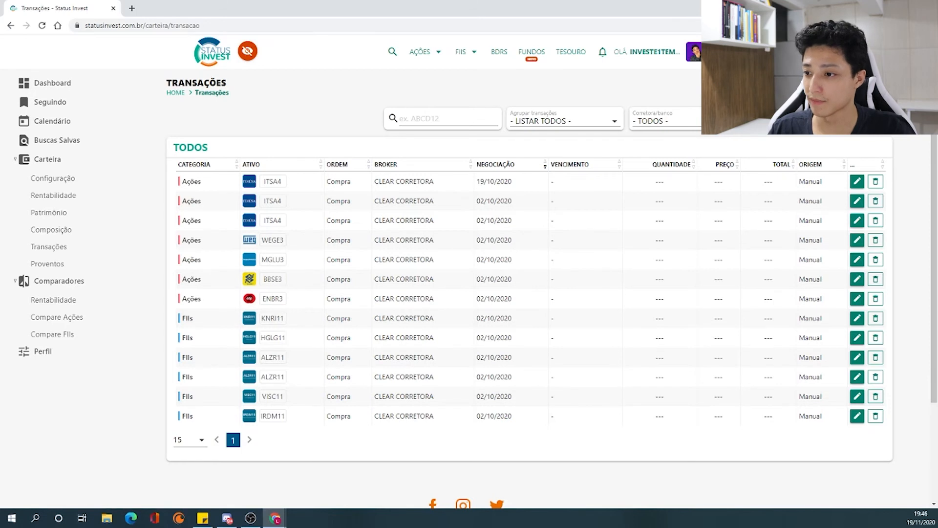
left_click(695, 147)
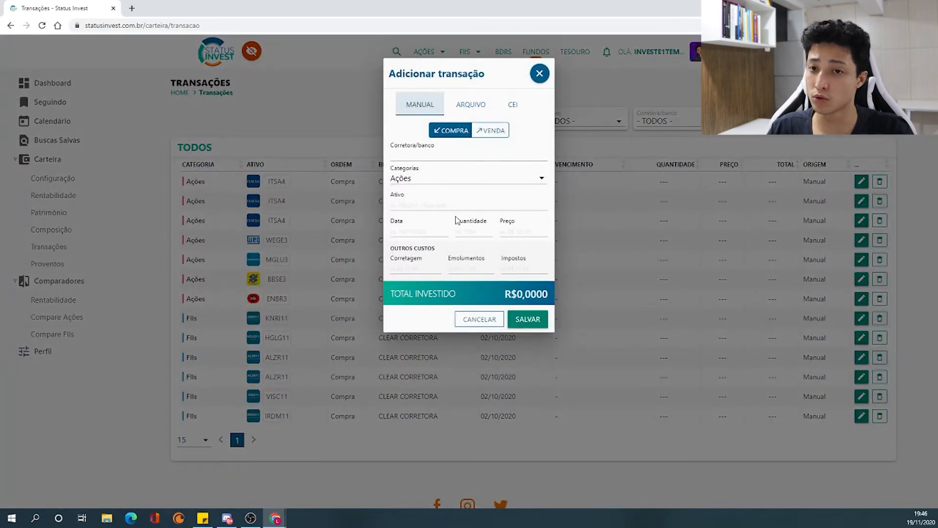
left_click(539, 74)
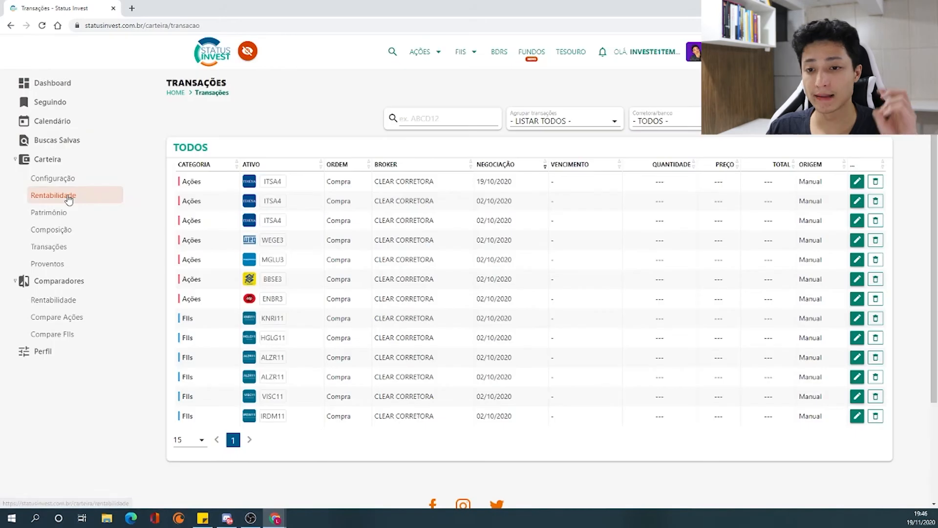
Open the portfolio's profitability page and add the IFIX index to the comparison chart.
left_click(68, 198)
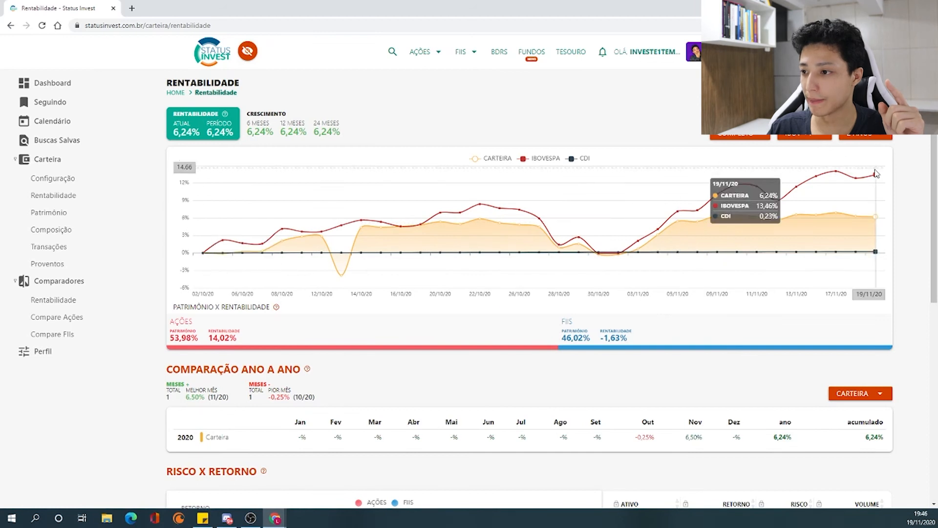
left_click(822, 138)
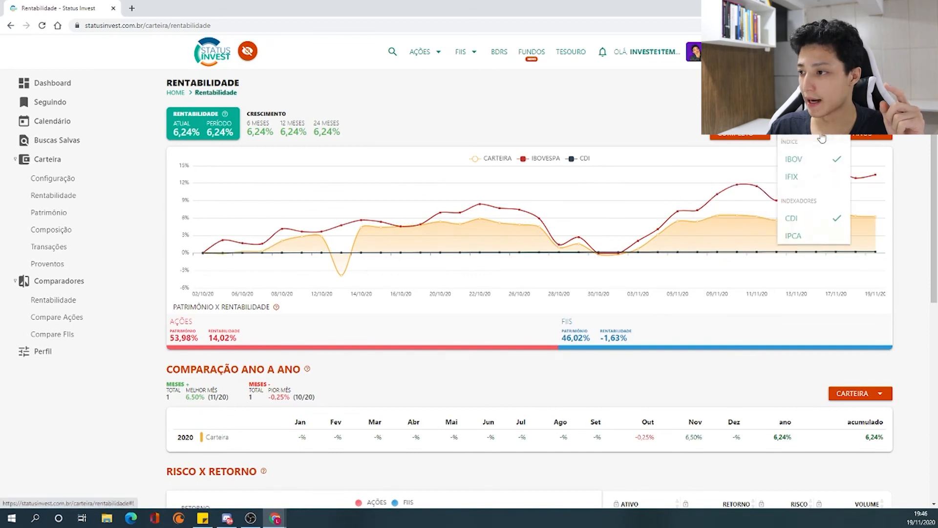
left_click(808, 183)
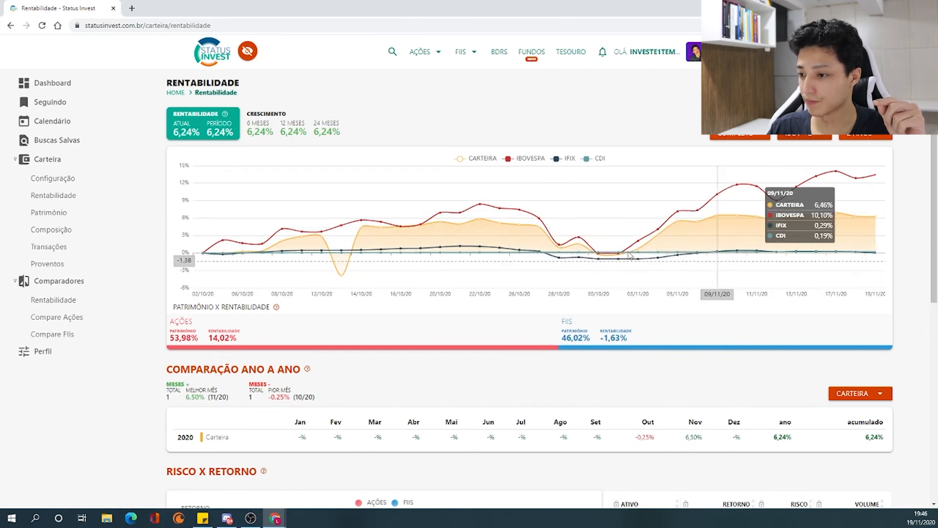
Review the portfolio's year-by-year comparison and the risk versus return chart of its assets.
scroll(614, 249, "down", 2)
scroll(615, 249, "down", 1)
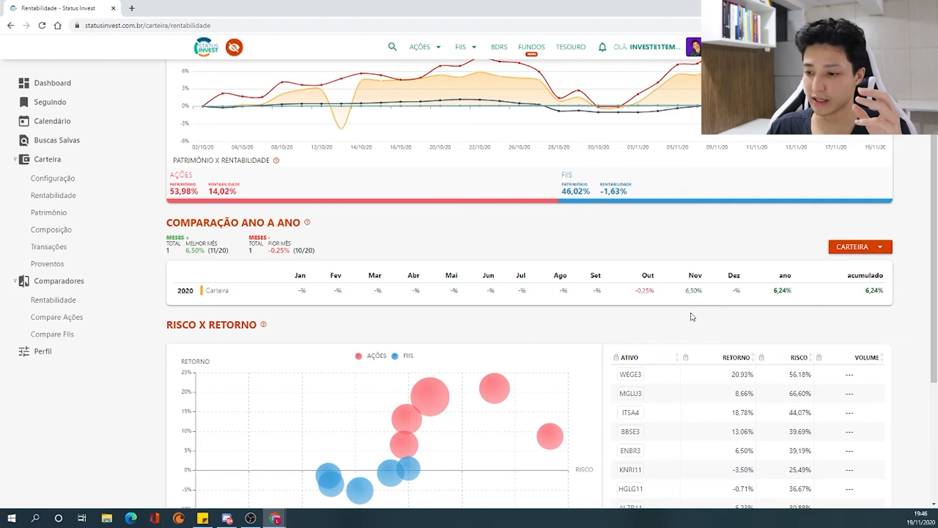
scroll(669, 254, "down", 4)
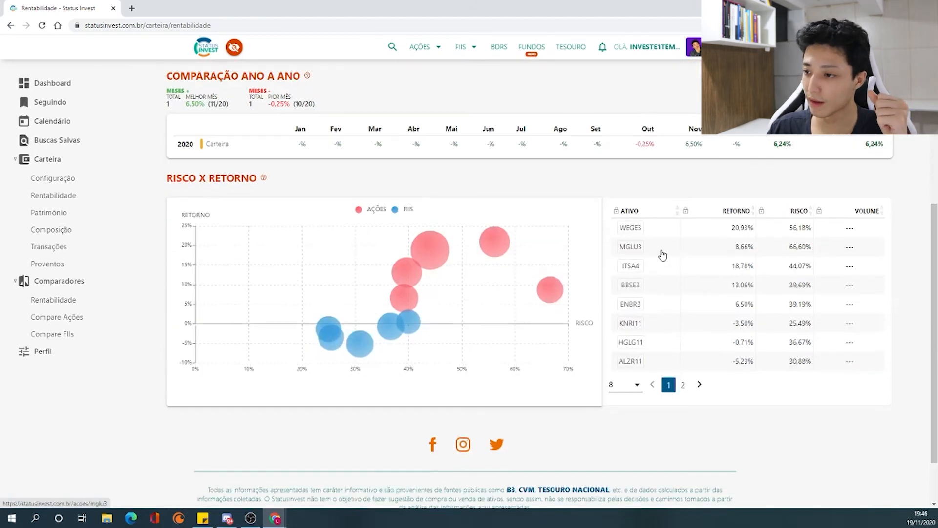
mouse_move(569, 249)
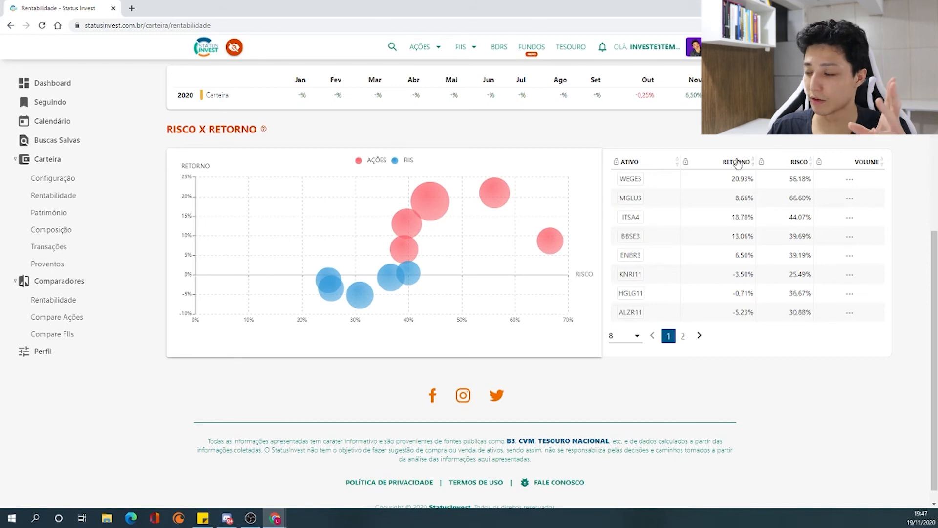
Sort the risk versus return asset table by highest return, and re-sort it by highest risk.
left_click(752, 161)
scroll(745, 170, "down", 1)
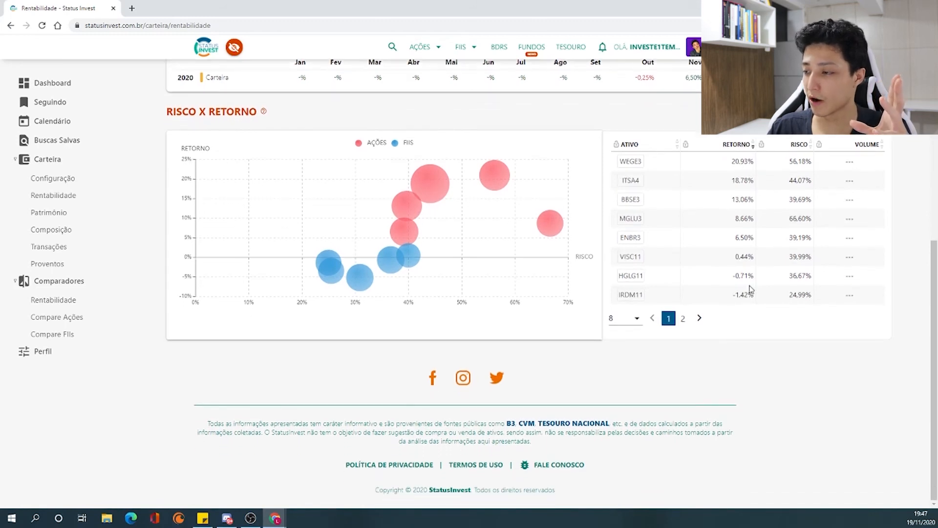
left_click(811, 145)
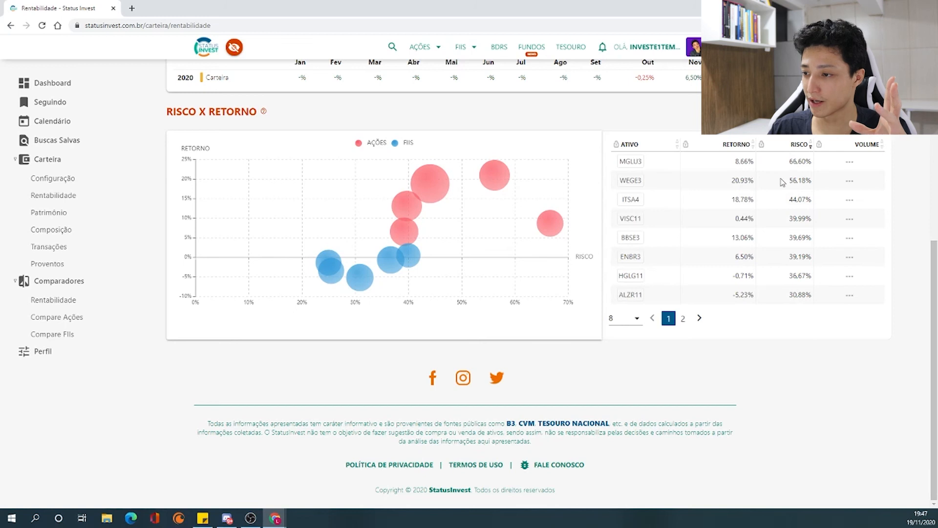
Open the portfolio's Patrimônio page and review the equity chart and the stock positions table.
scroll(319, 311, "up", 7)
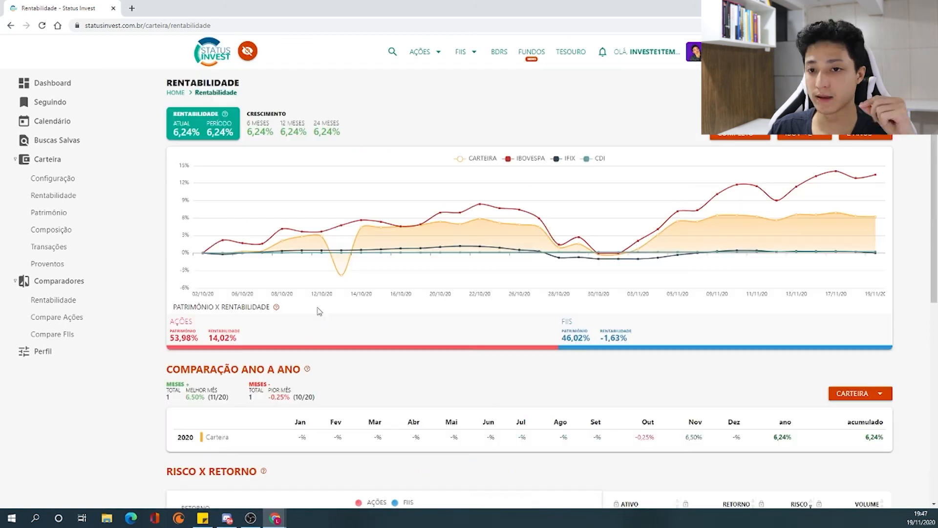
left_click(67, 216)
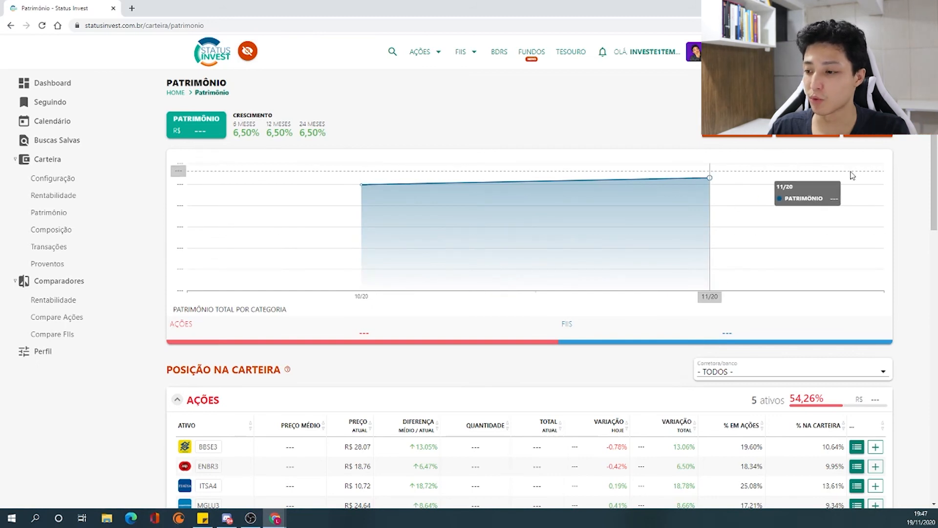
scroll(847, 188, "down", 1)
scroll(845, 192, "down", 3)
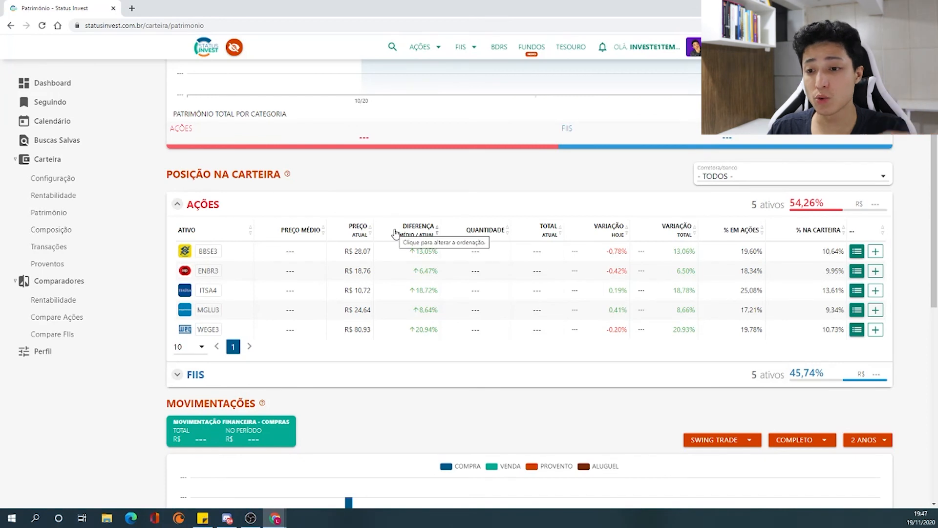
scroll(335, 198, "down", 1)
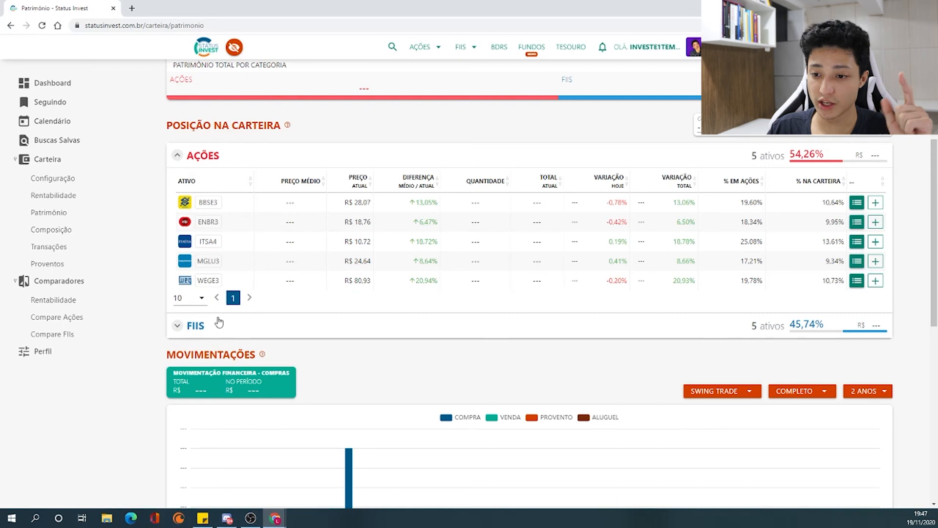
Expand the FIIs positions, and review the financial movements and operations growth charts below them.
left_click(195, 329)
scroll(344, 341, "down", 8)
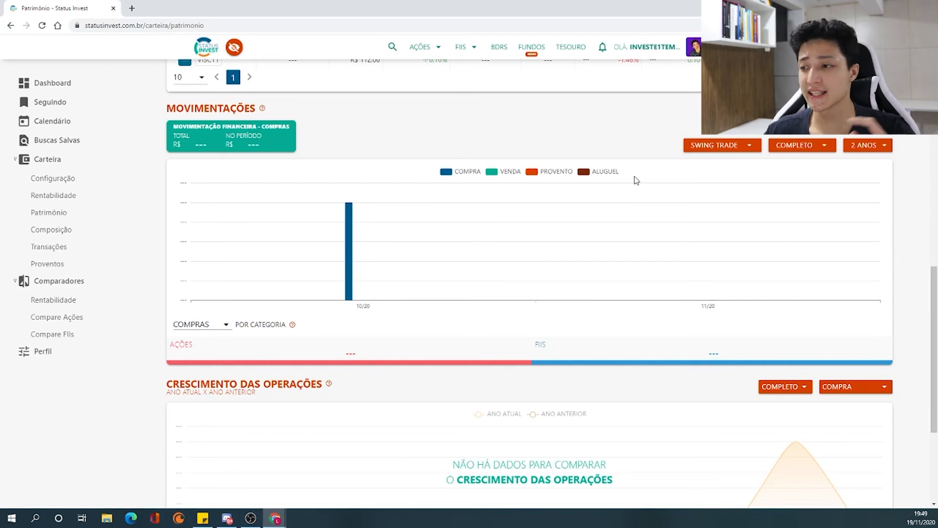
scroll(635, 181, "down", 2)
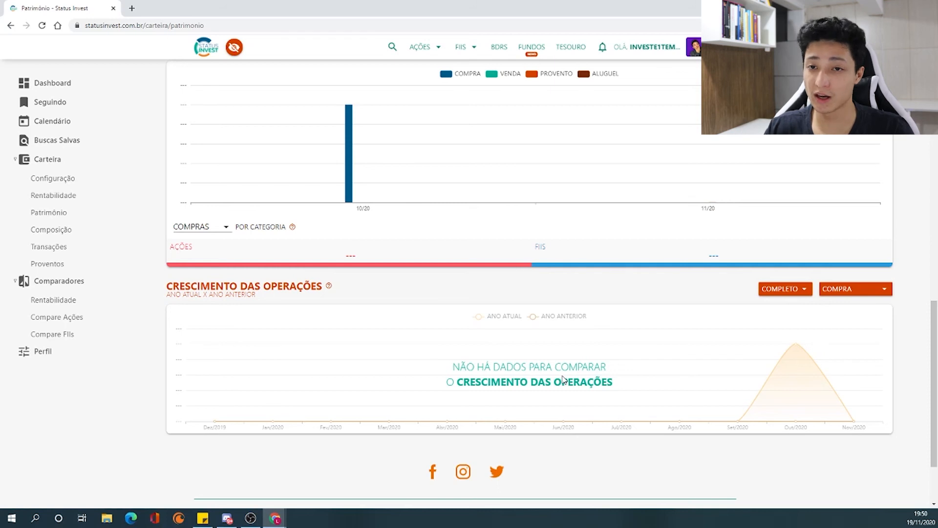
scroll(564, 379, "up", 1)
Open the portfolio's composition page and group the sector and segment distribution diagram by segment.
left_click(73, 234)
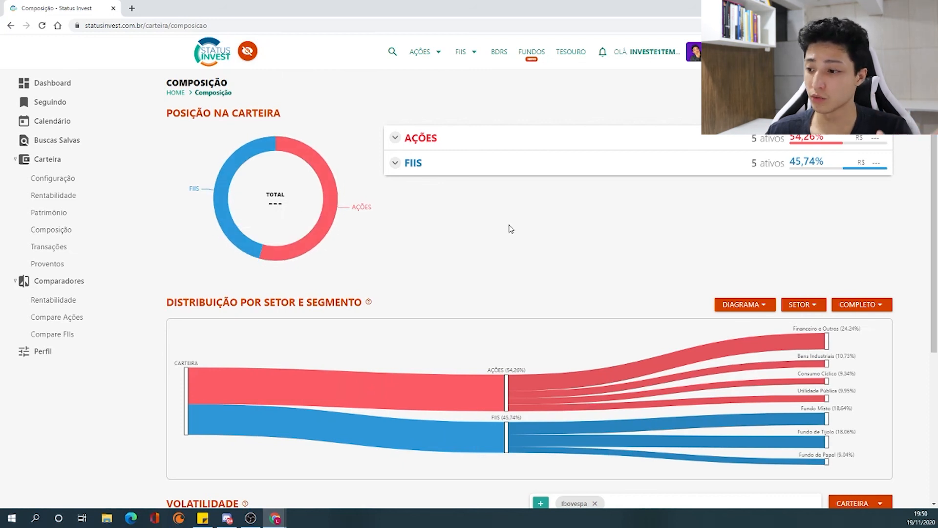
scroll(644, 272, "down", 2)
scroll(645, 272, "down", 2)
scroll(777, 161, "up", 1)
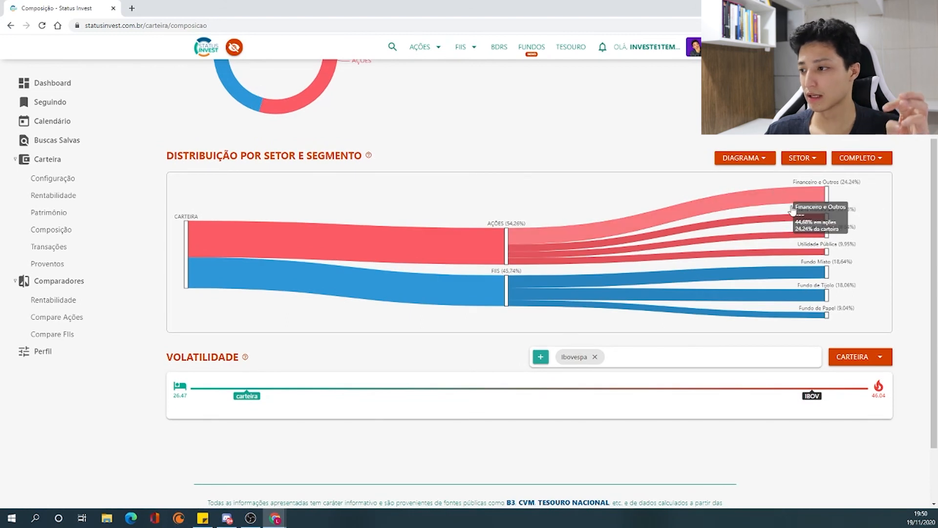
left_click(819, 161)
left_click(826, 202)
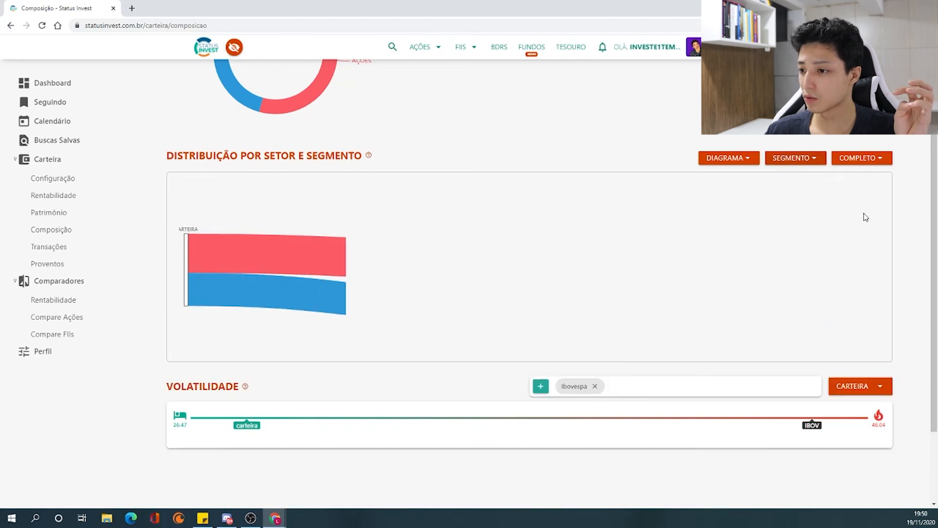
Group the distribution diagram by asset, and review each asset's share and the portfolio's volatility scale.
mouse_move(812, 216)
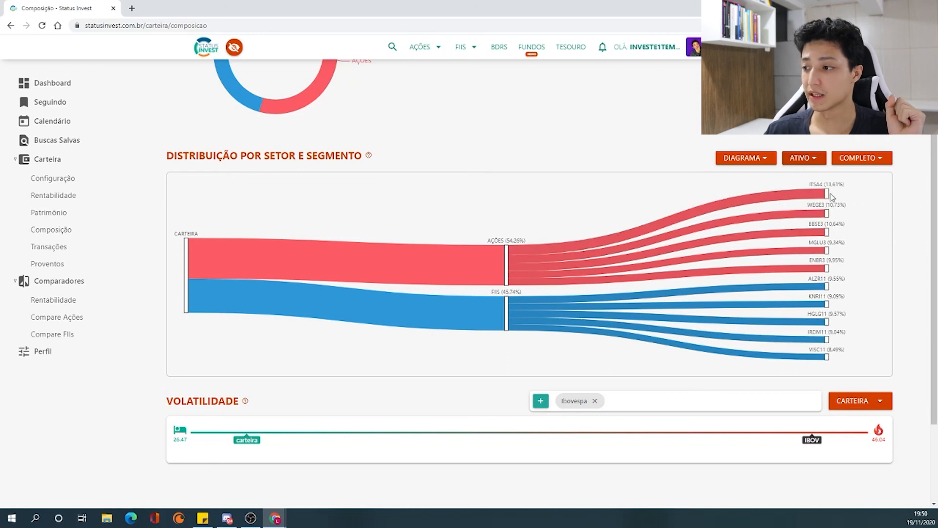
mouse_move(835, 216)
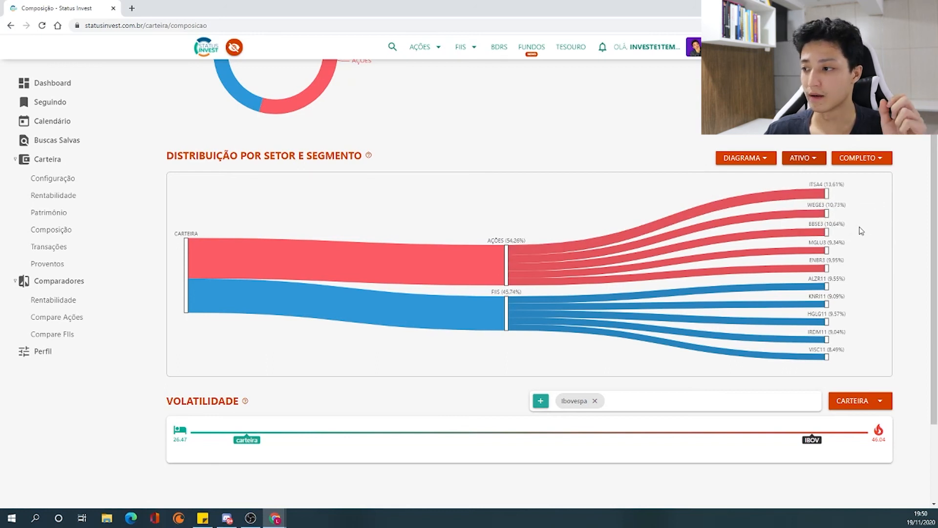
mouse_move(822, 195)
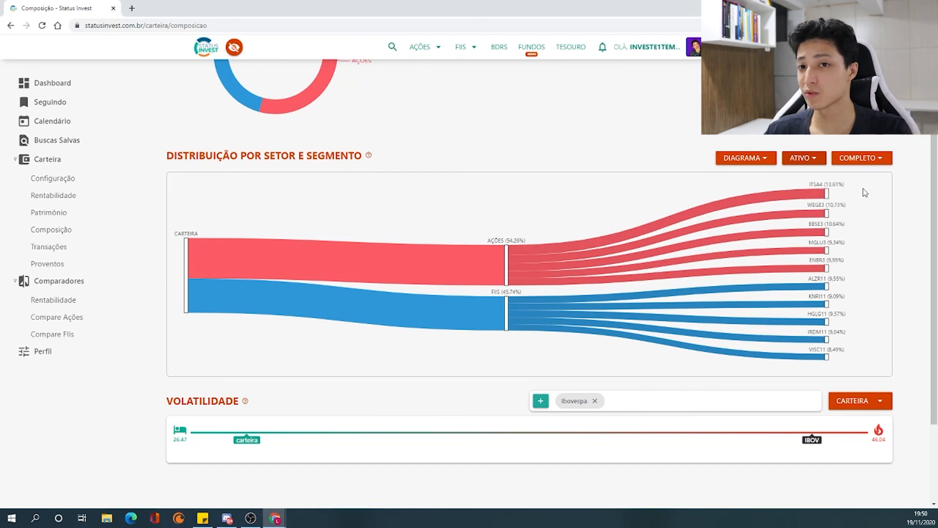
mouse_move(709, 216)
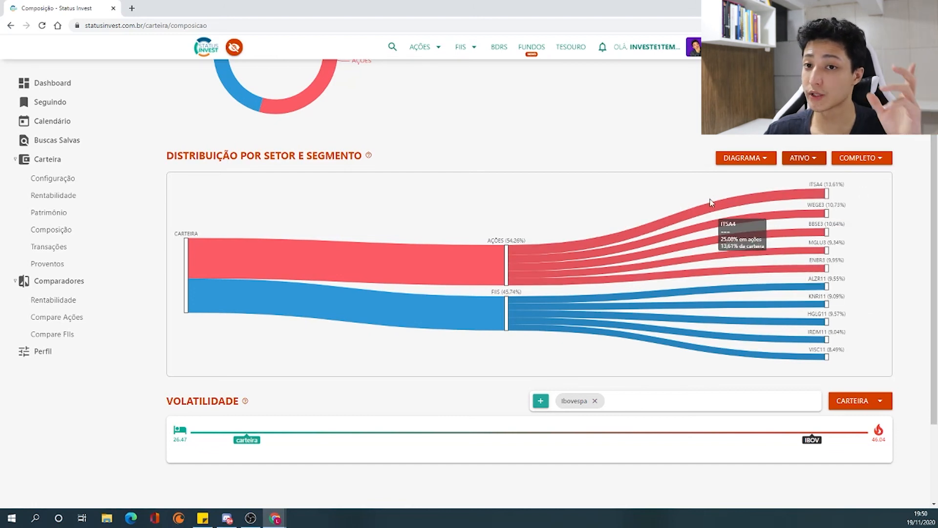
scroll(721, 296, "down", 3)
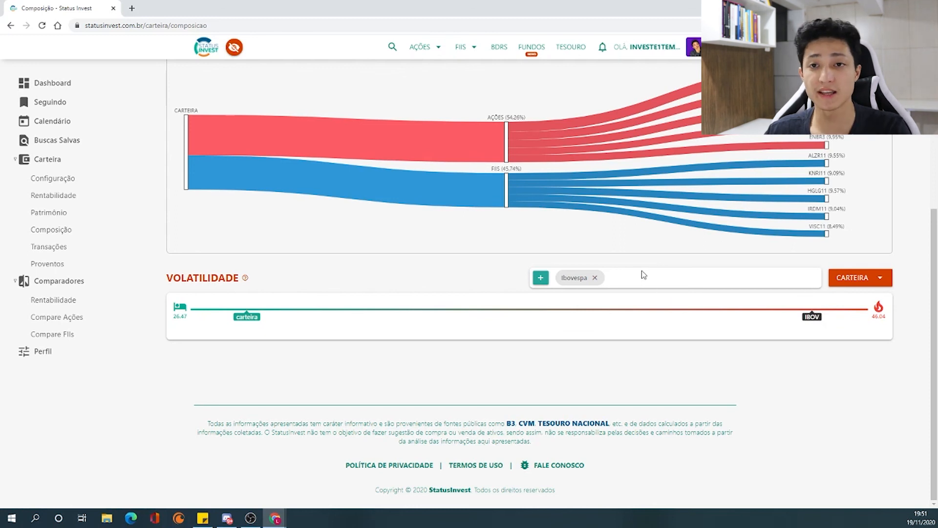
Open the portfolio's Proventos page and review the monthly earnings chart, the assets by category and the earnings list.
left_click(74, 266)
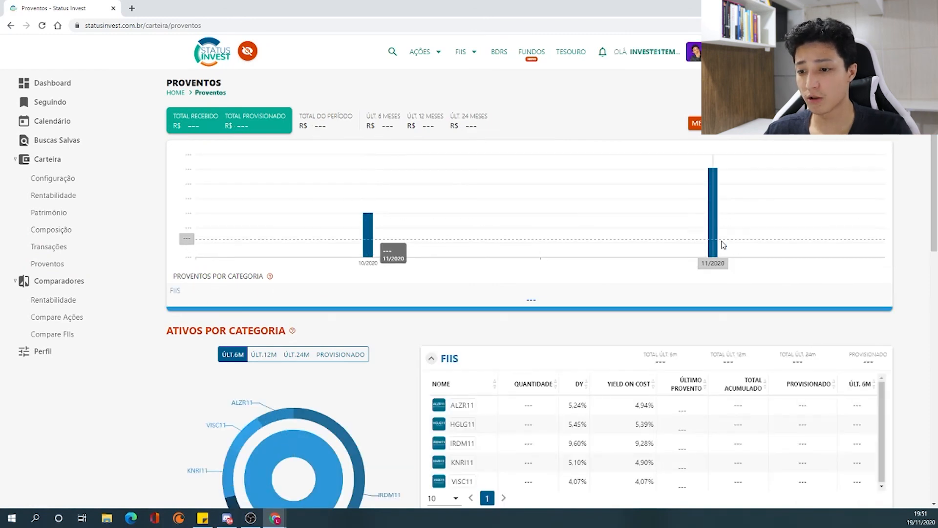
scroll(718, 245, "down", 3)
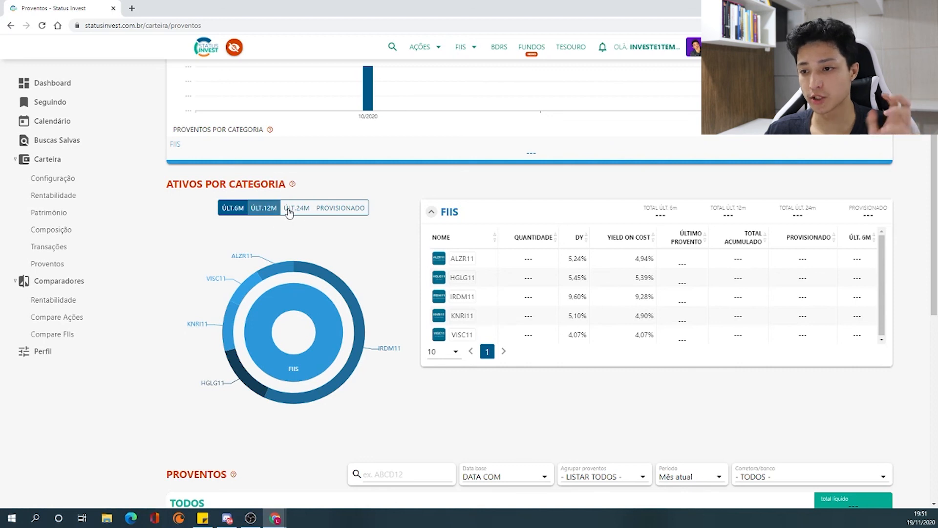
scroll(369, 271, "down", 1)
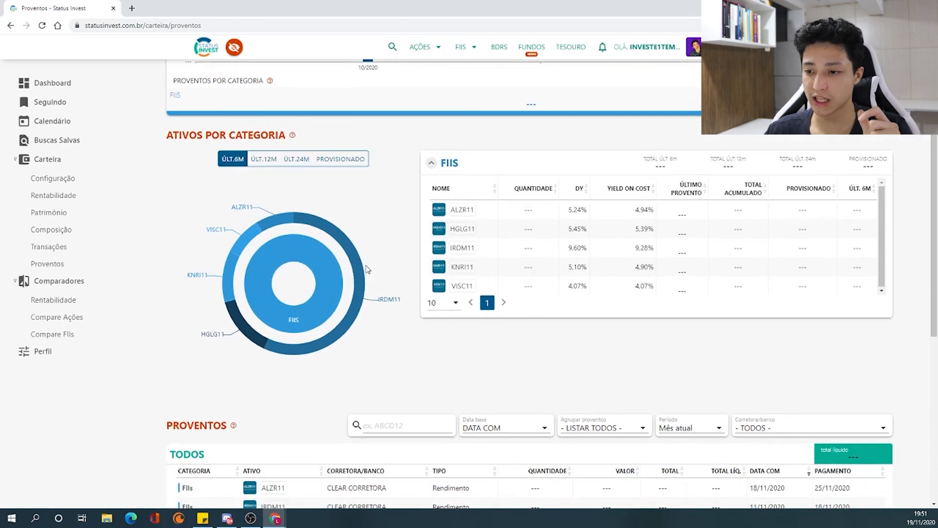
mouse_move(312, 337)
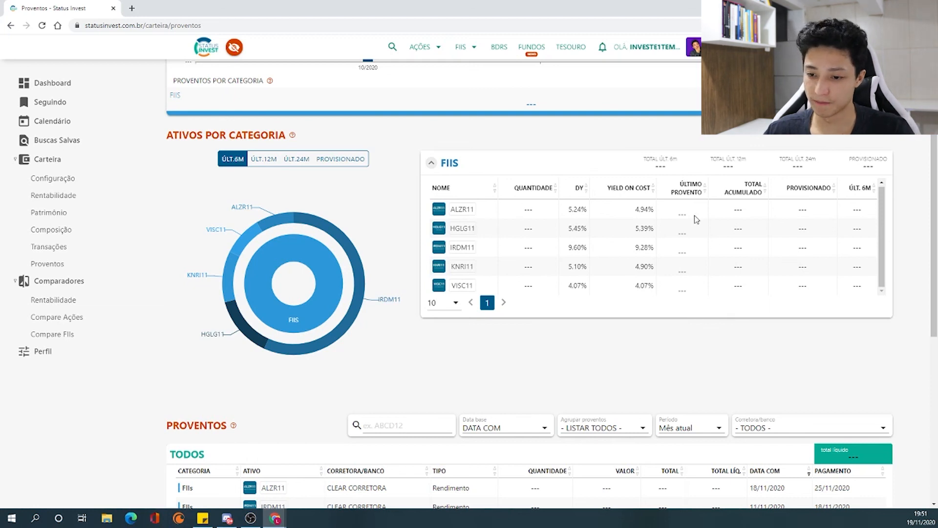
scroll(588, 426, "down", 3)
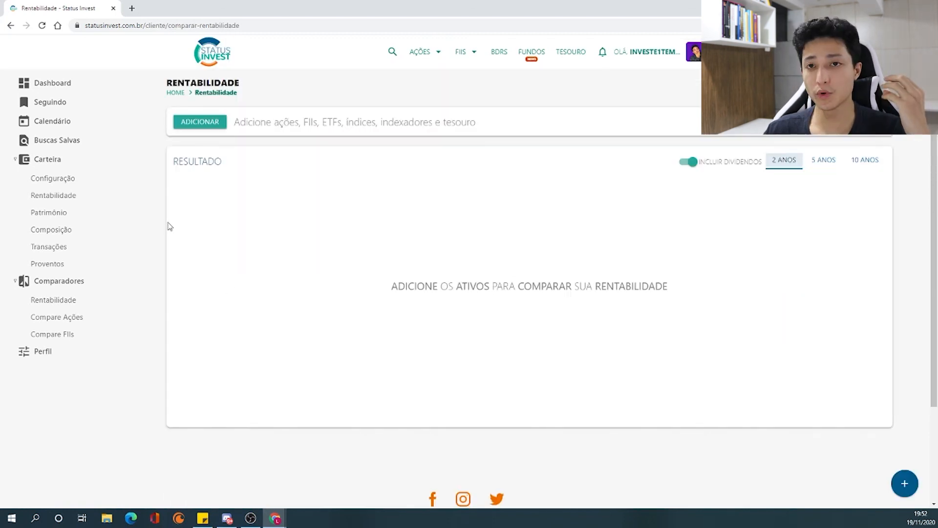
Add ITUB3 to the chart in the profitability comparator.
left_click(211, 125)
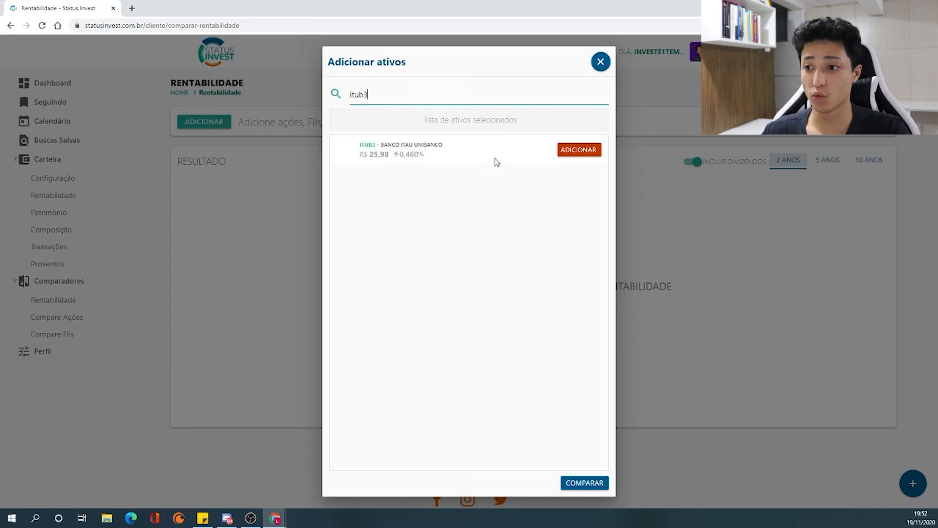
left_click(581, 150)
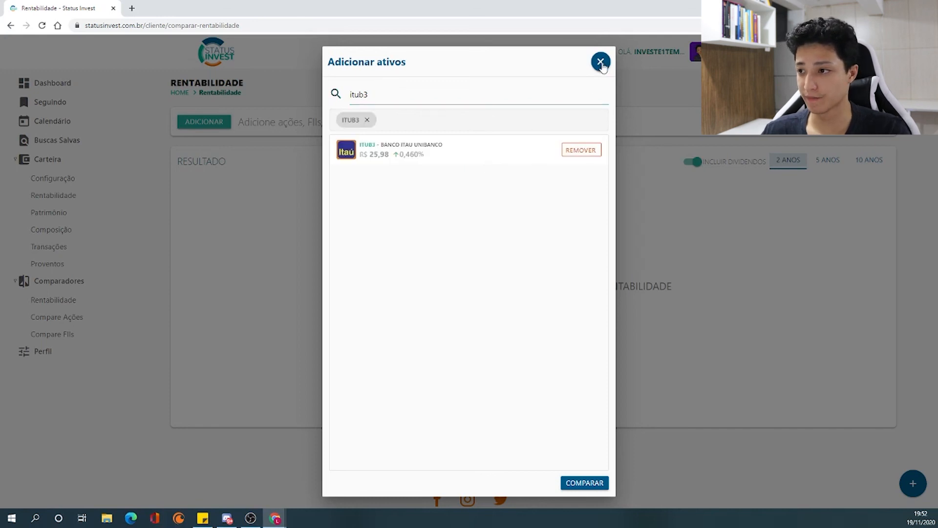
left_click(601, 64)
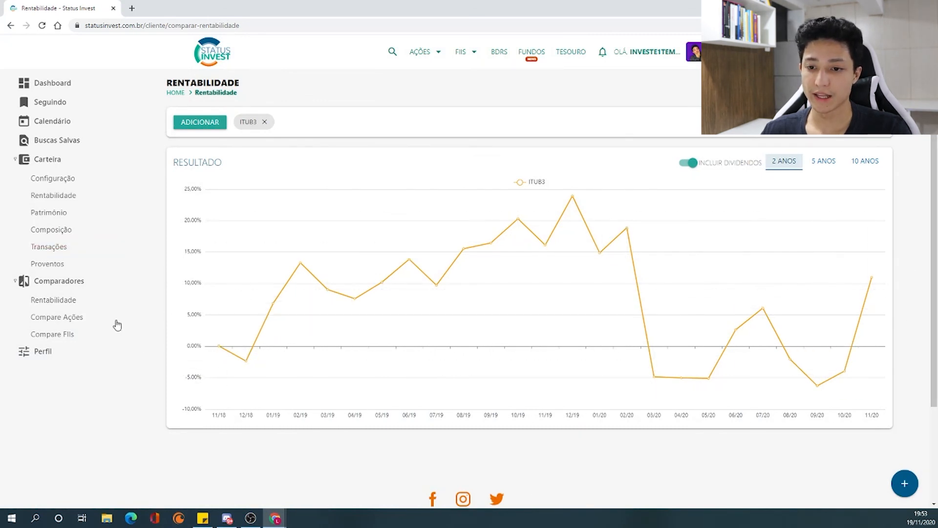
Open the stock comparator and compare ITUB3 with BIDI11.
left_click(73, 321)
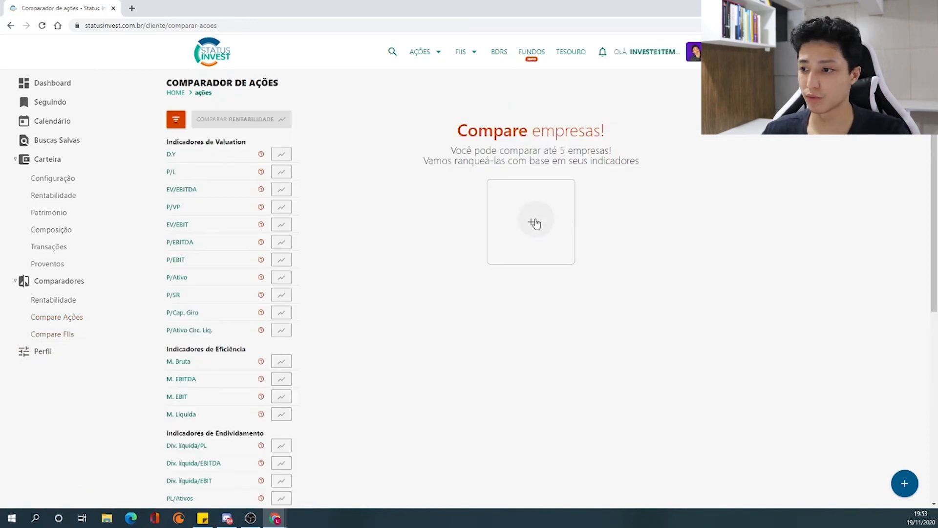
left_click(535, 223)
left_click(425, 98)
type("itub3")
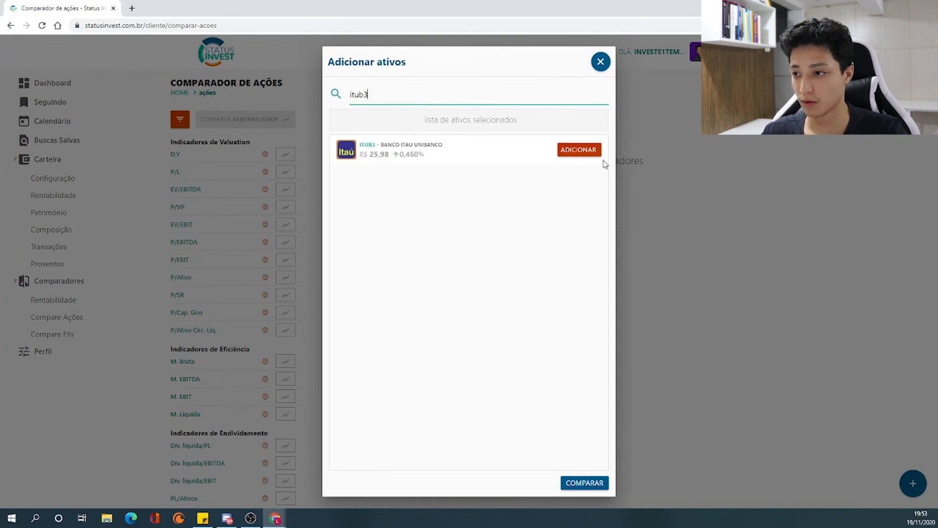
left_click(578, 150)
double_click(415, 98)
type("bidi")
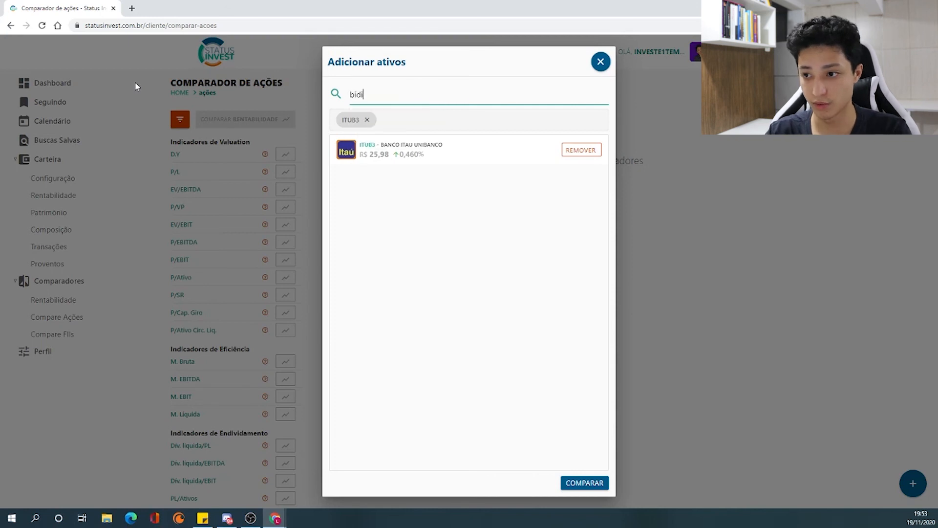
left_click(566, 152)
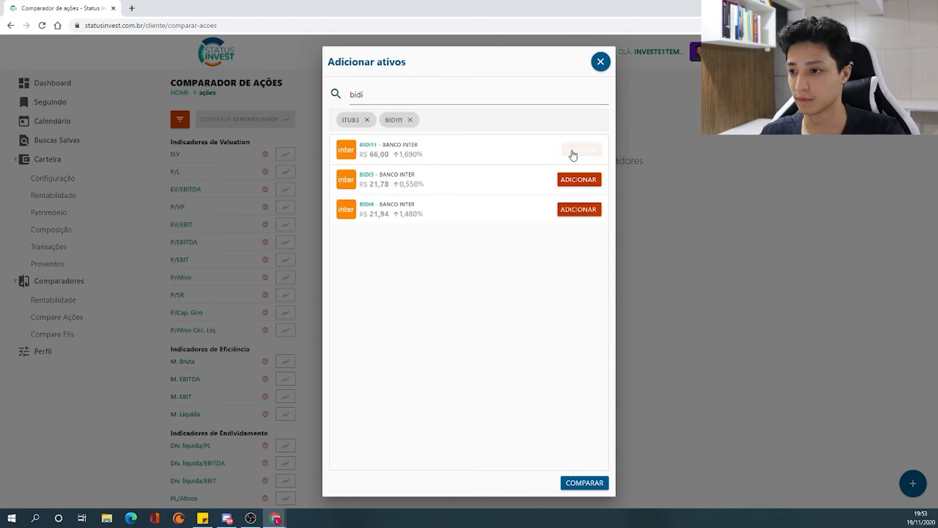
left_click(578, 485)
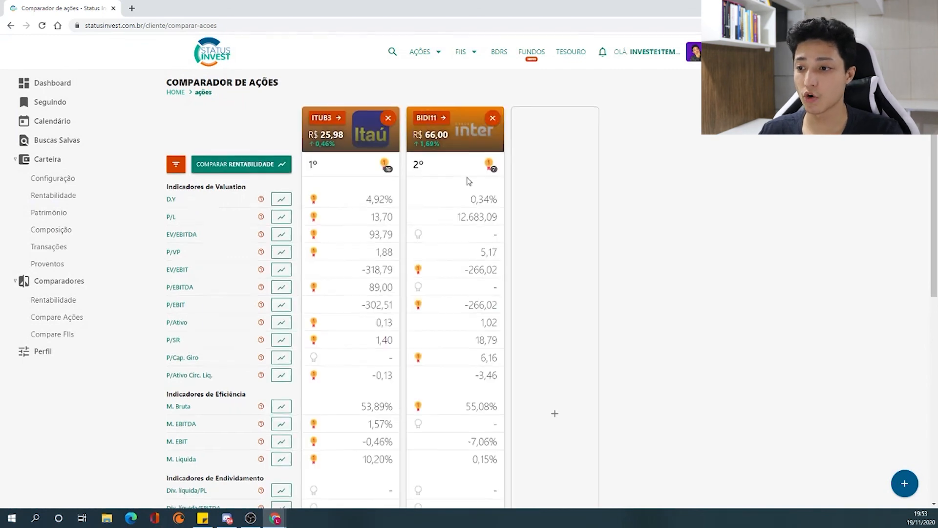
Review the valuation, efficiency, debt, profitability and growth indicators of the two compared stocks, and open the FII comparator.
scroll(420, 181, "down", 2)
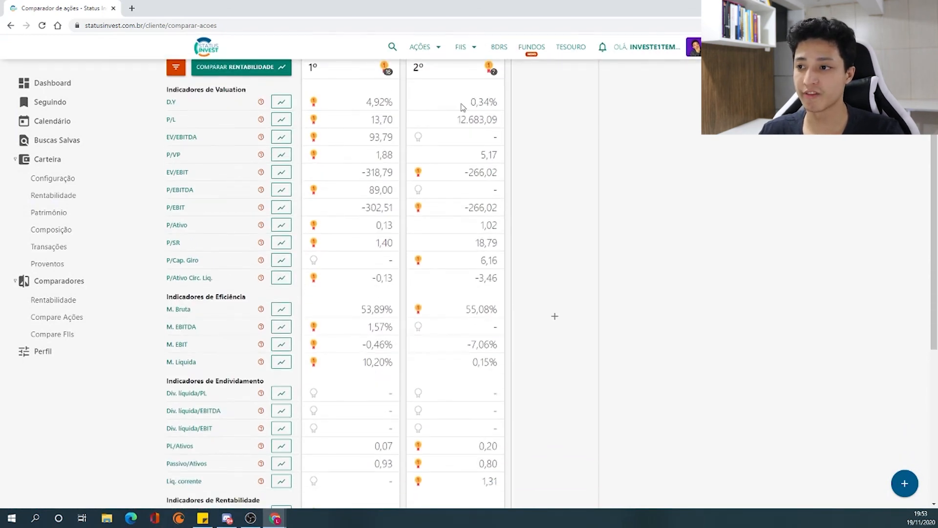
scroll(459, 105, "up", 1)
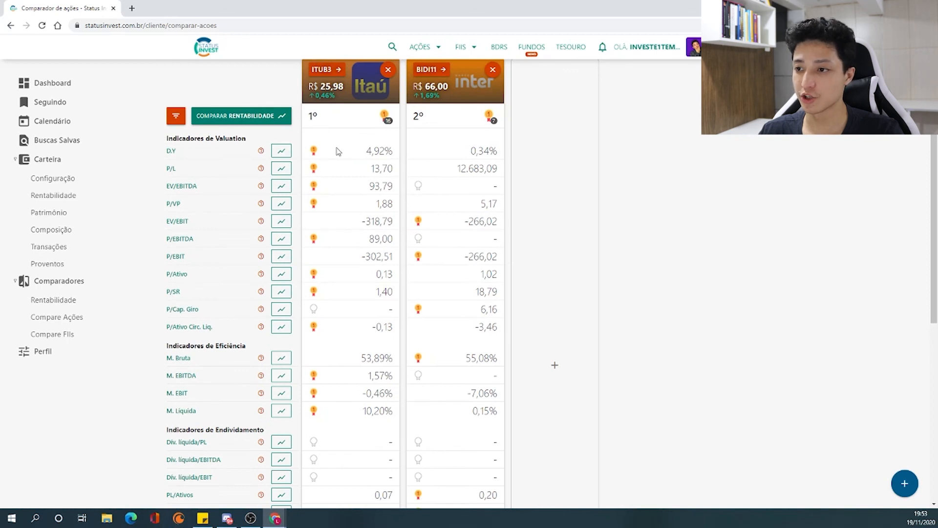
scroll(425, 141, "down", 1)
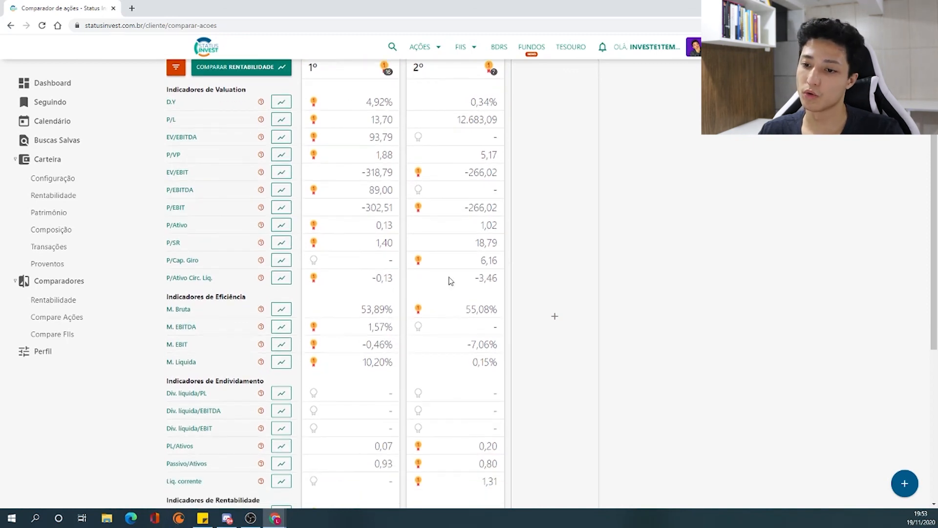
scroll(448, 243, "down", 2)
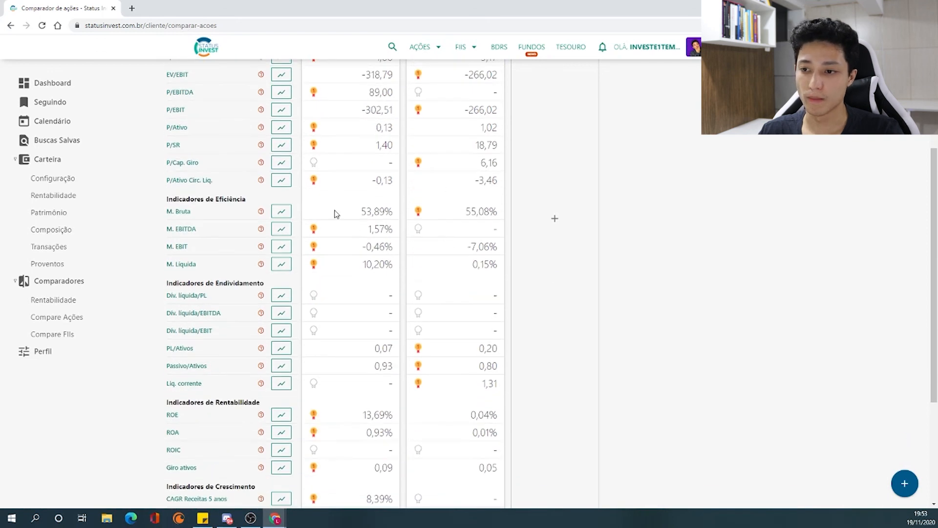
scroll(406, 222, "down", 1)
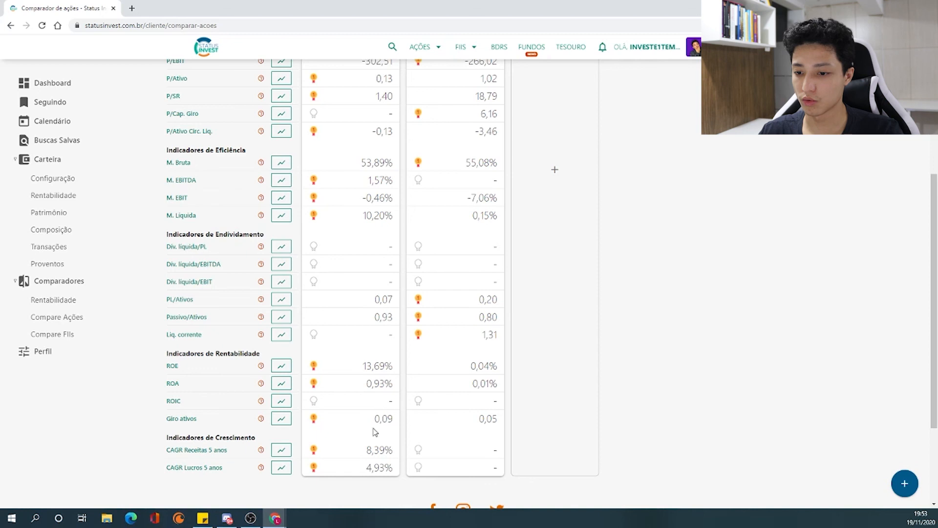
scroll(430, 283, "up", 4)
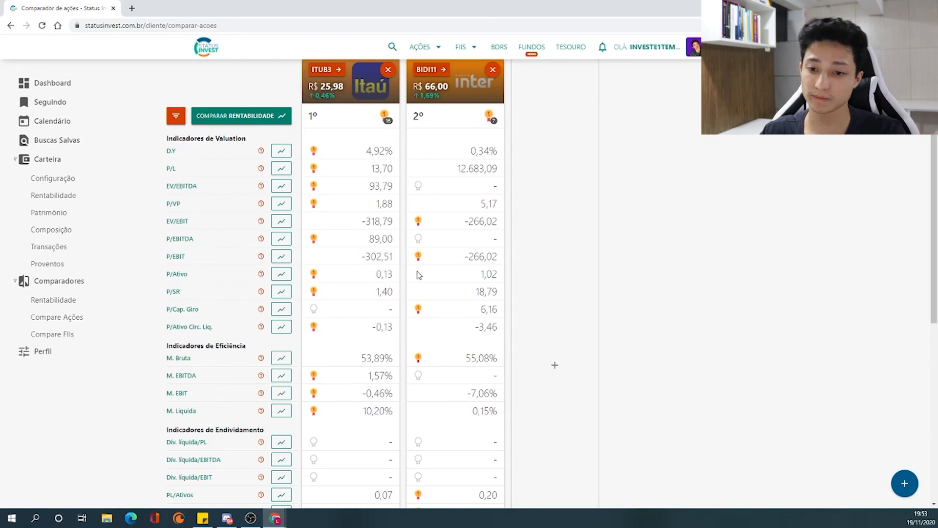
left_click(72, 336)
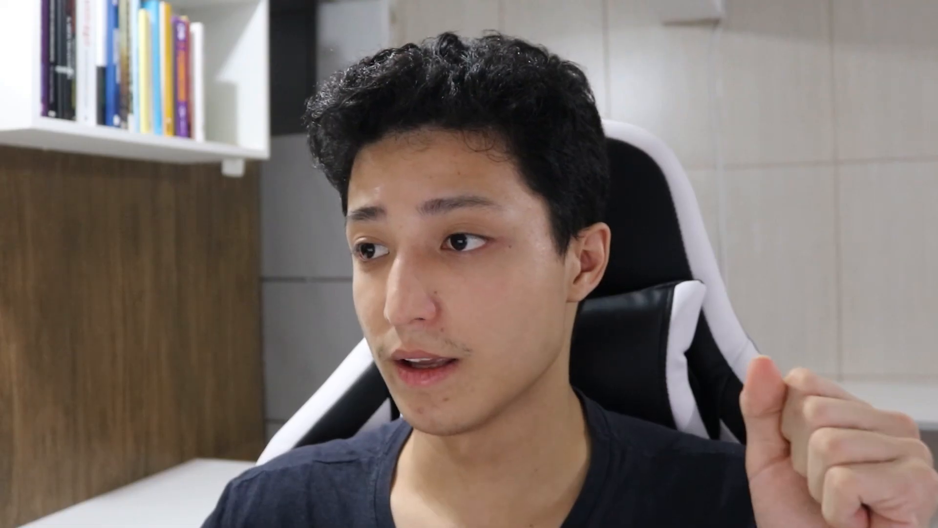